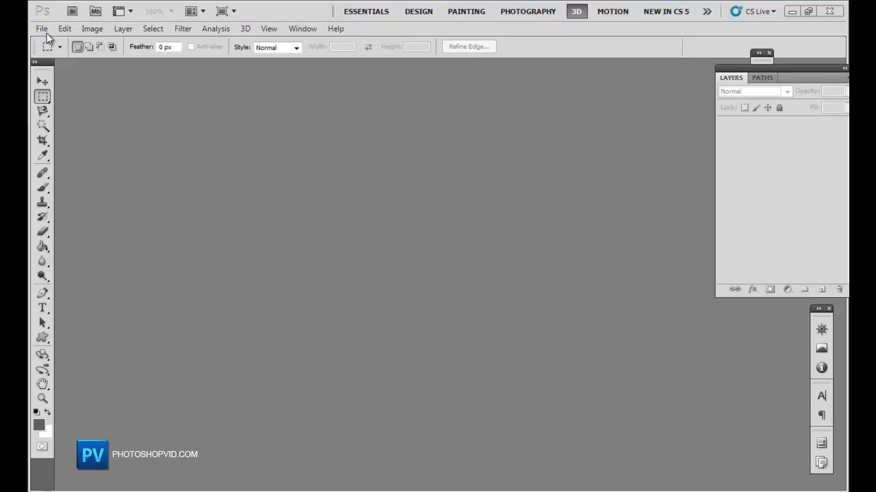
- Open the File menu to begin a new document
{"action": "left_click", "coordinate": [43, 30]}
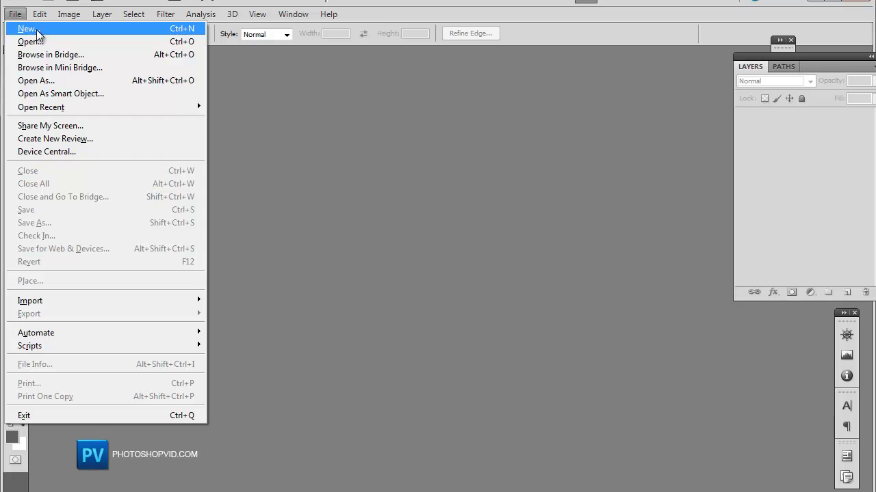
- Create a new 600×800 pixel transparent document and view it at 100%
{"action": "left_click", "coordinate": [27, 28]}
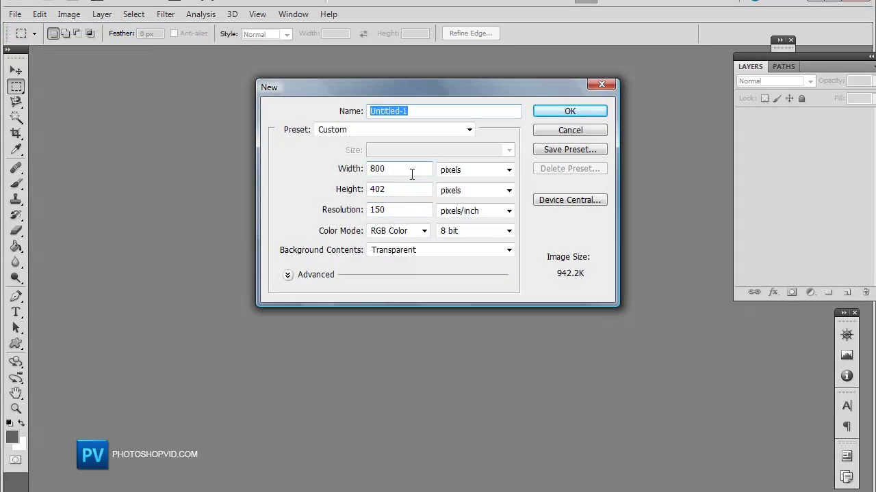
{"action": "left_click_drag", "start_coordinate": [412, 174], "coordinate": [319, 161]}
{"action": "type", "text": "6"}
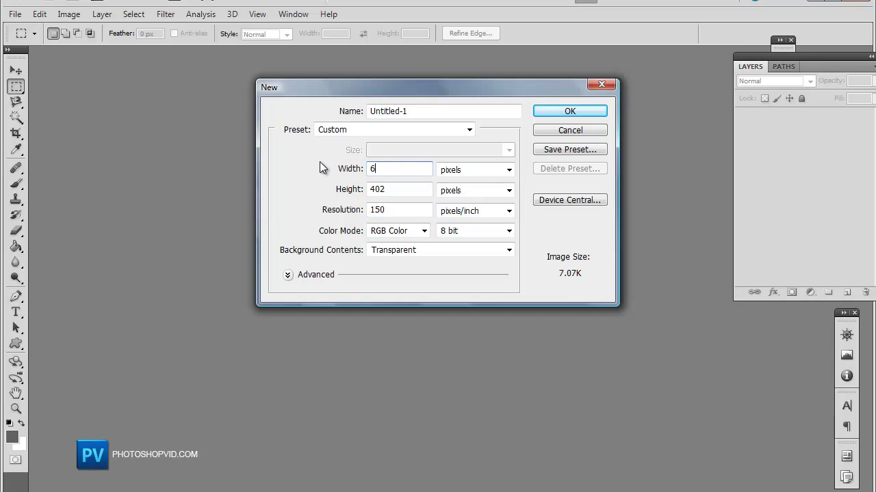
{"action": "type", "text": "00"}
{"action": "key", "text": "Tab"}
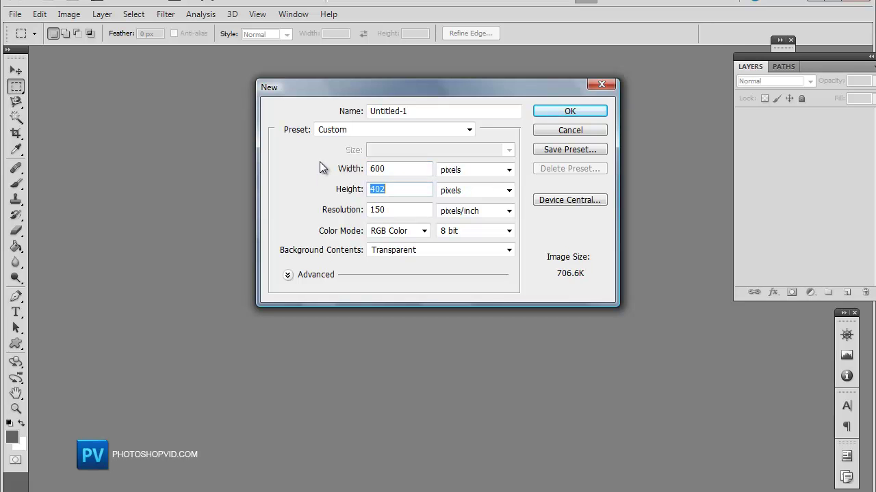
{"action": "type", "text": "800"}
{"action": "key", "text": "Return"}
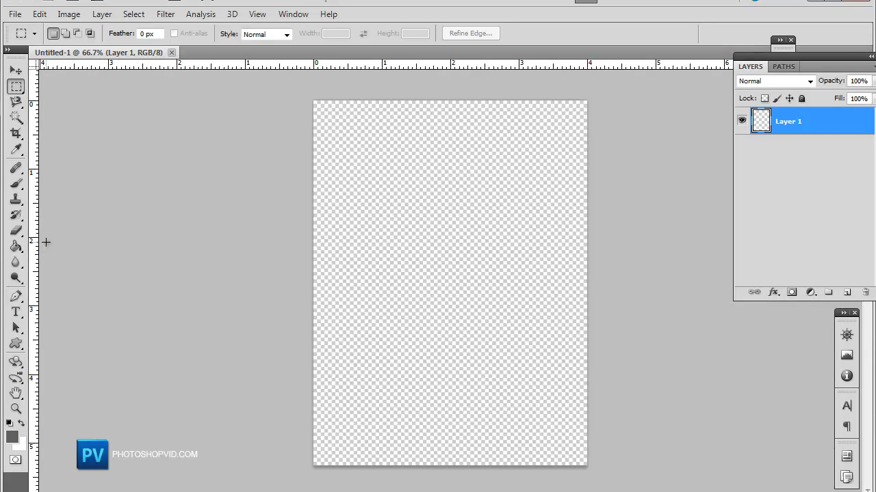
{"action": "key", "text": "ctrl+1"}
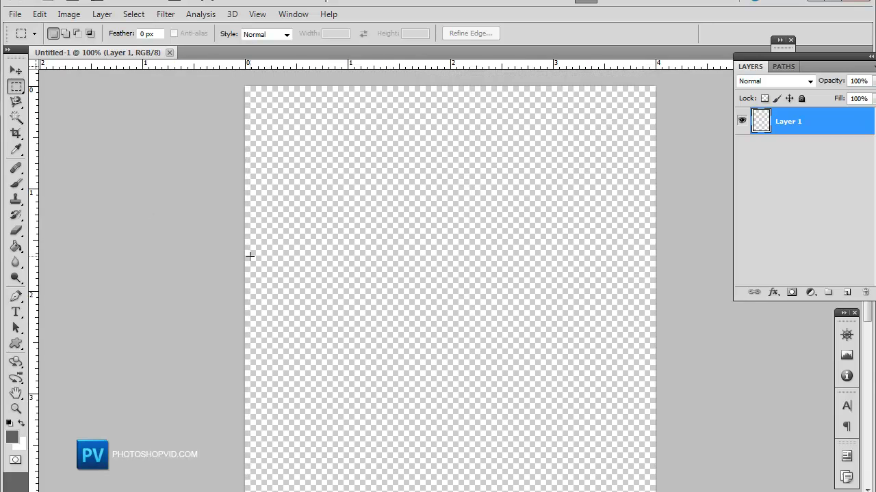
- Create a second transparent document, 600×700 pixels at 150 pixels/inch
{"action": "left_click", "coordinate": [15, 14]}
{"action": "left_click", "coordinate": [26, 28]}
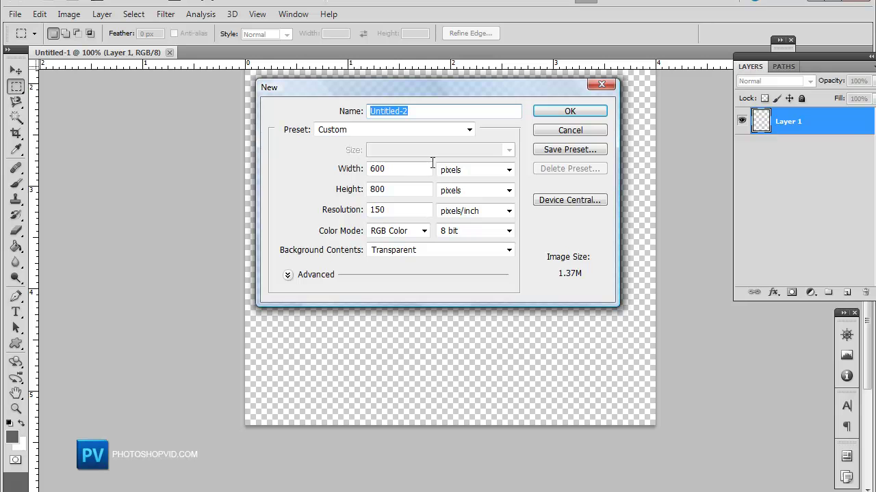
{"action": "double_click", "coordinate": [408, 188]}
{"action": "type", "text": "700"}
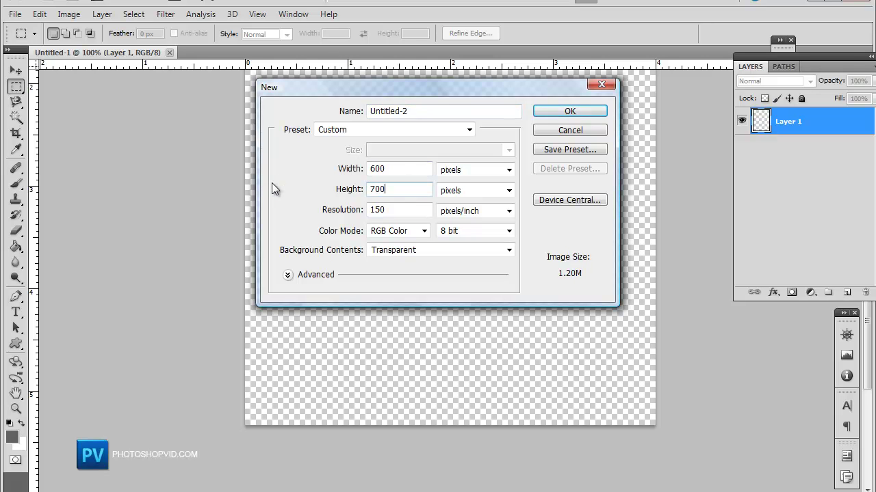
{"action": "key", "text": "Return"}
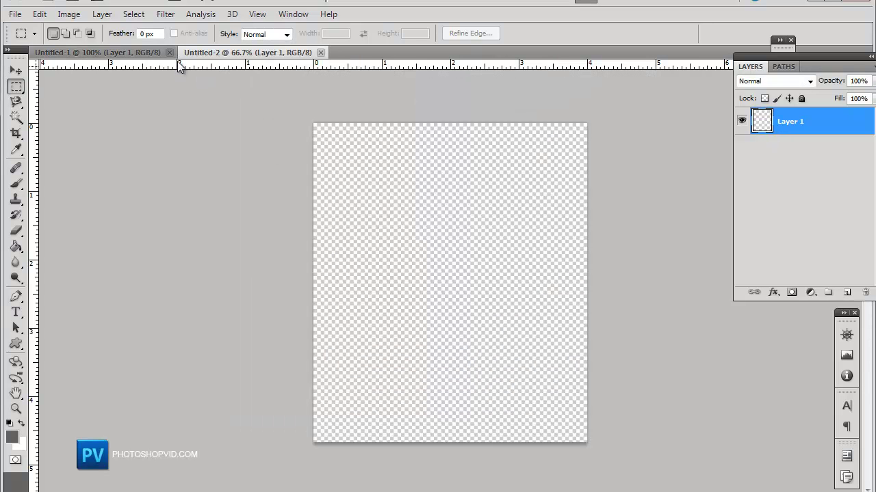
- Close Untitled-1 and select the Paint Bucket tool for Untitled-2
{"action": "left_click", "coordinate": [169, 52]}
{"action": "left_click", "coordinate": [15, 246]}
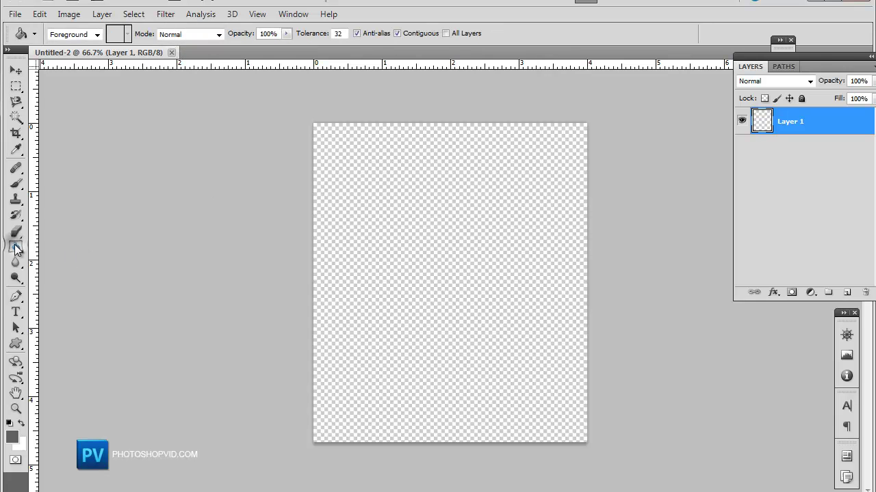
{"action": "key", "text": "ctrl+plus"}
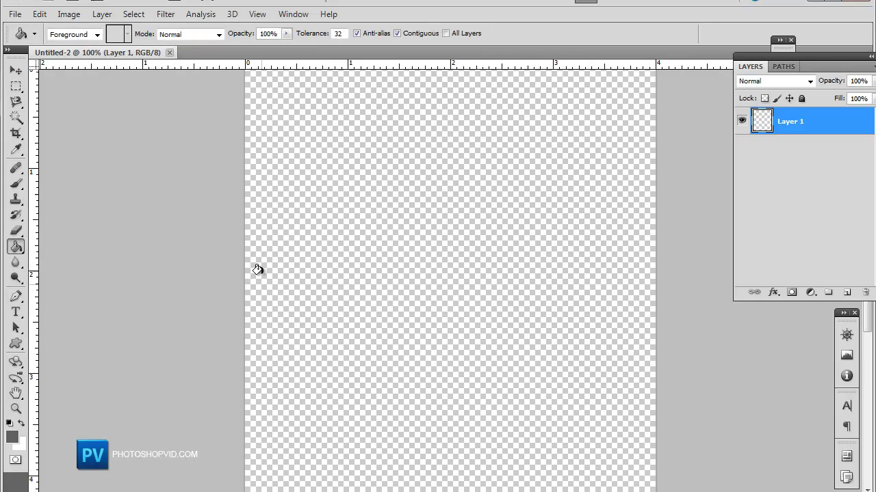
{"action": "scroll", "coordinate": [257, 270], "scroll_direction": "down", "scroll_amount": 2}
{"action": "scroll", "coordinate": [79, 262], "scroll_direction": "up", "scroll_amount": 1}
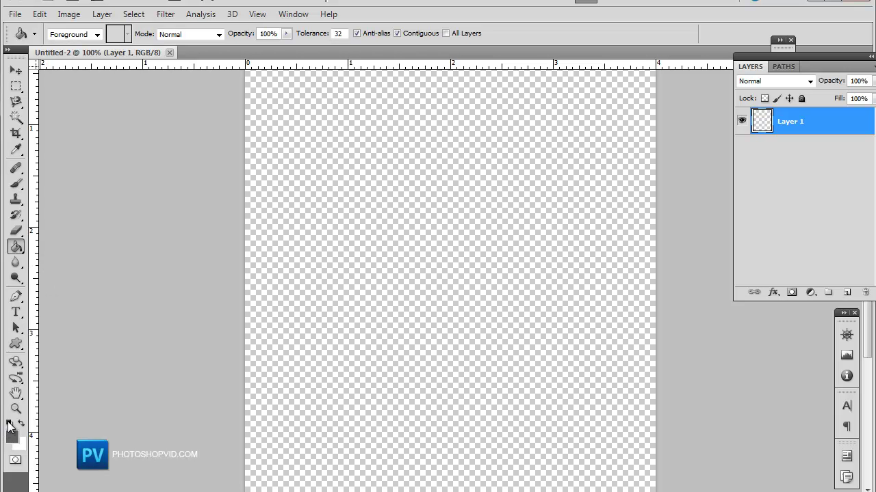
- Fill Untitled-2's layer with light grey e2e2e2
{"action": "left_click", "coordinate": [18, 429]}
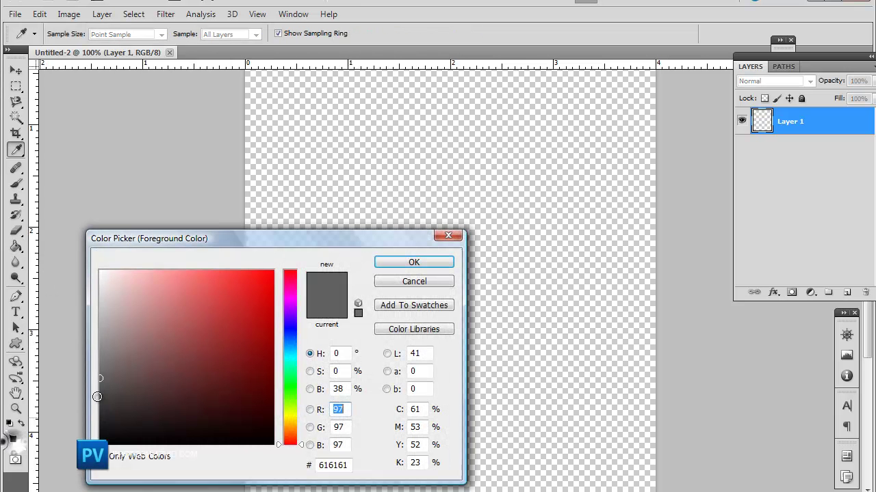
{"action": "mouse_move", "coordinate": [138, 280]}
{"action": "left_mouse_down"}
{"action": "mouse_move", "coordinate": [60, 281]}
{"action": "mouse_move", "coordinate": [46, 289]}
{"action": "left_mouse_up"}
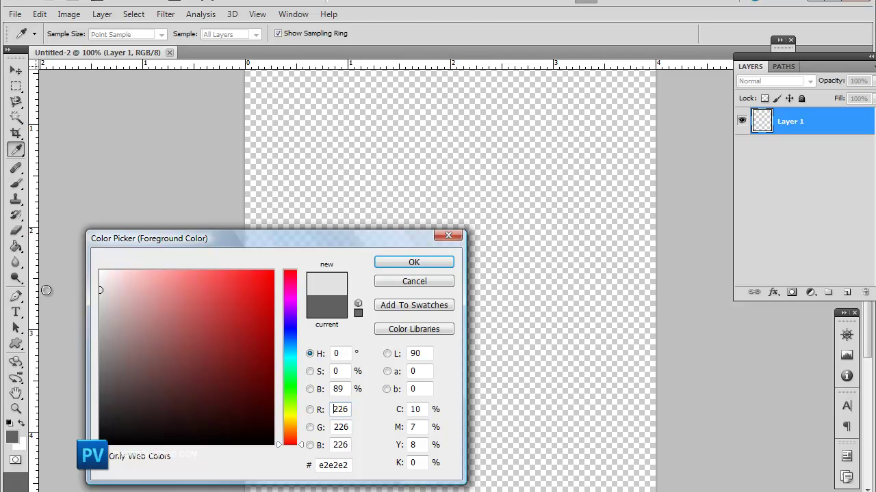
{"action": "left_click", "coordinate": [414, 262]}
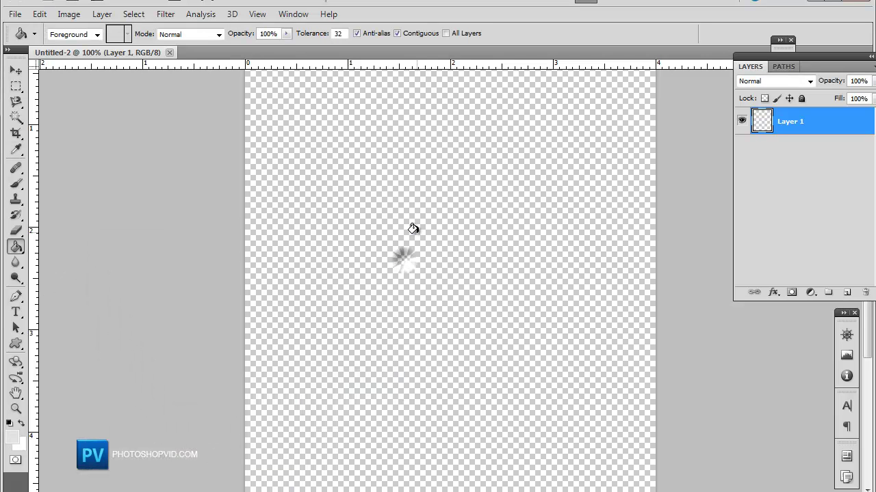
{"action": "left_click", "coordinate": [413, 229]}
{"action": "scroll", "coordinate": [417, 234], "scroll_direction": "up", "scroll_amount": 3}
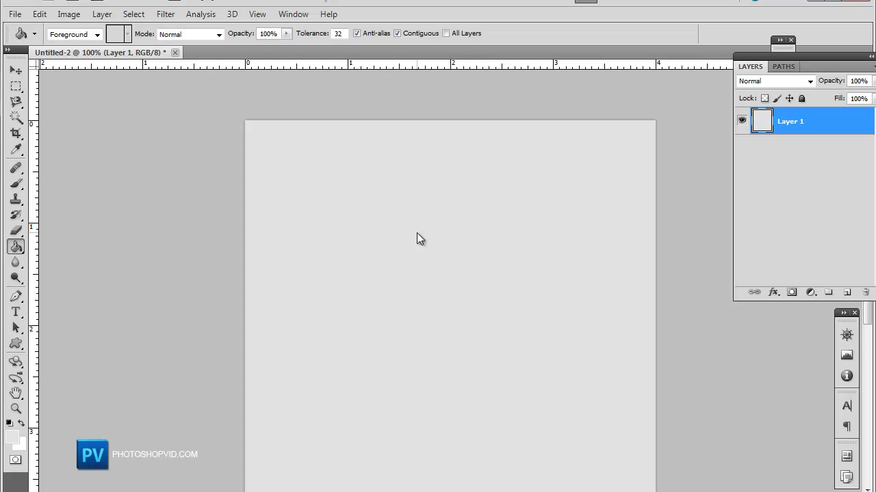
- Choose the Type tool and place a text point near the canvas's upper left
{"action": "scroll", "coordinate": [417, 232], "scroll_direction": "down", "scroll_amount": 3}
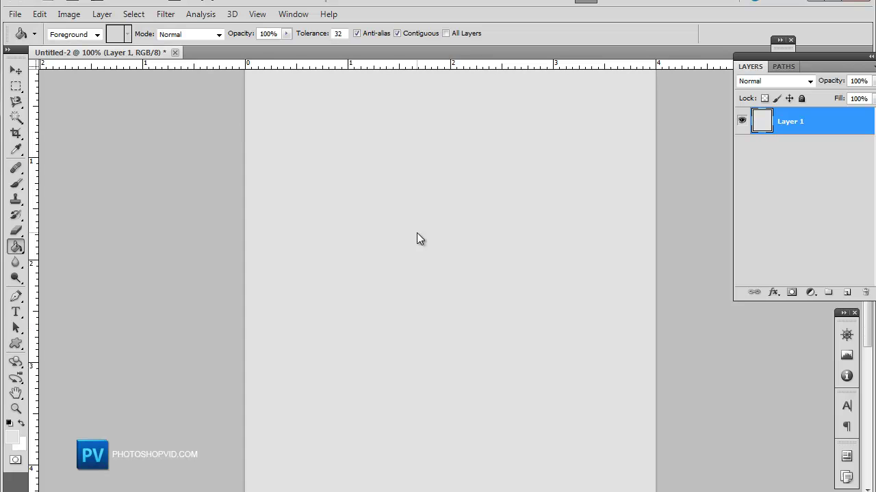
{"action": "left_click", "coordinate": [16, 313]}
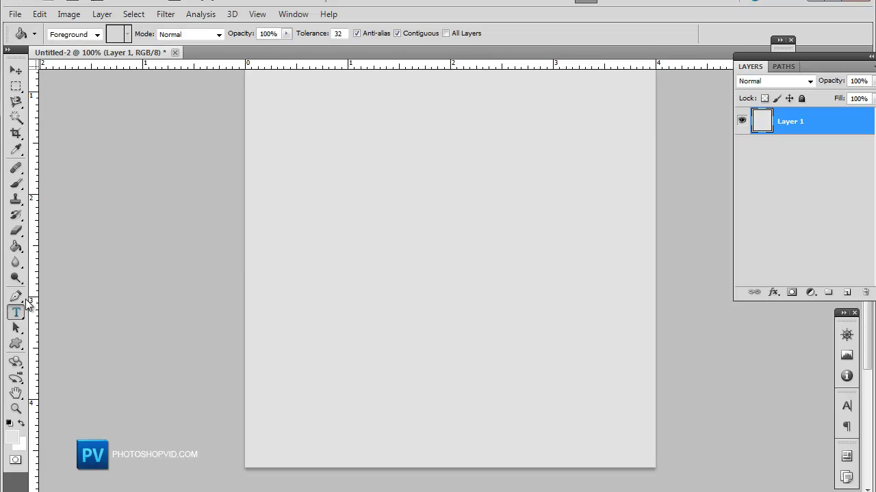
{"action": "left_click", "coordinate": [16, 311]}
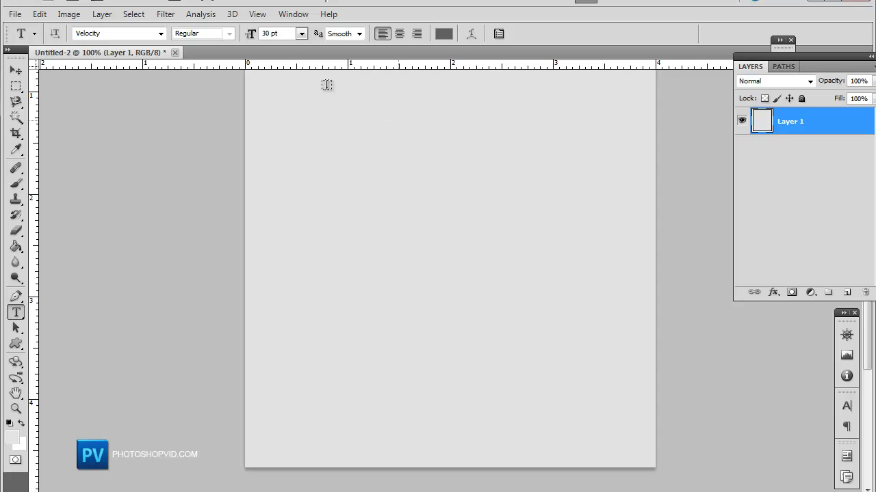
{"action": "left_click", "coordinate": [282, 117]}
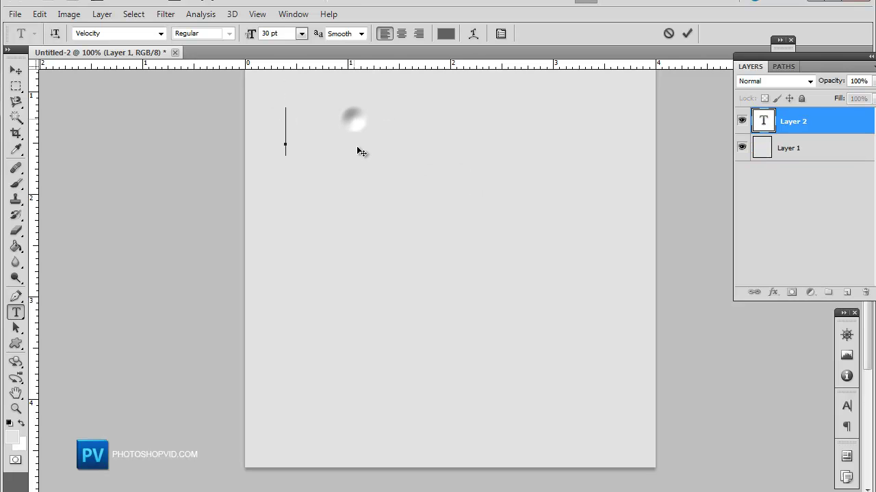
{"action": "scroll", "coordinate": [357, 146], "scroll_direction": "up", "scroll_amount": 2}
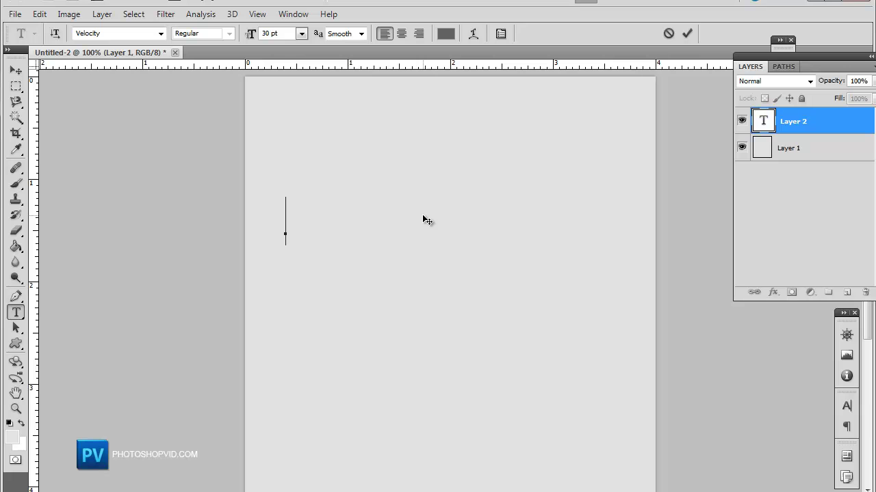
{"action": "left_click", "coordinate": [288, 216]}
{"action": "left_click_drag", "start_coordinate": [399, 303], "coordinate": [392, 348]}
{"action": "scroll", "coordinate": [379, 350], "scroll_direction": "down", "scroll_amount": 1}
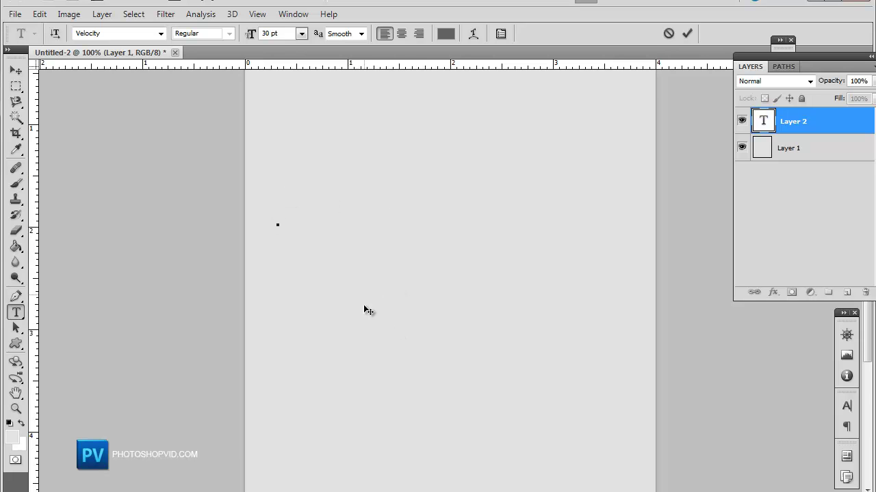
{"action": "scroll", "coordinate": [363, 301], "scroll_direction": "down", "scroll_amount": 4}
{"action": "left_click_drag", "start_coordinate": [353, 236], "coordinate": [328, 220]}
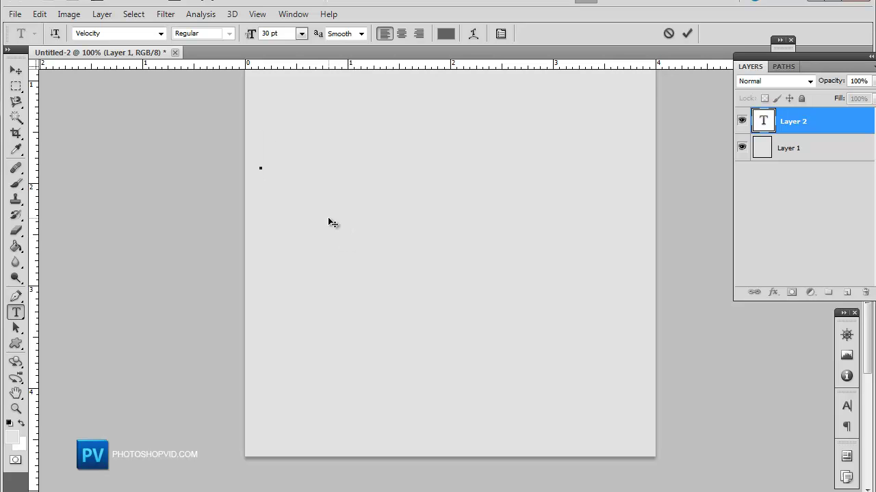
{"action": "scroll", "coordinate": [327, 217], "scroll_direction": "up", "scroll_amount": 4}
- Type 'dds' in Velocity 30 pt and select all of it
{"action": "left_click", "coordinate": [260, 231]}
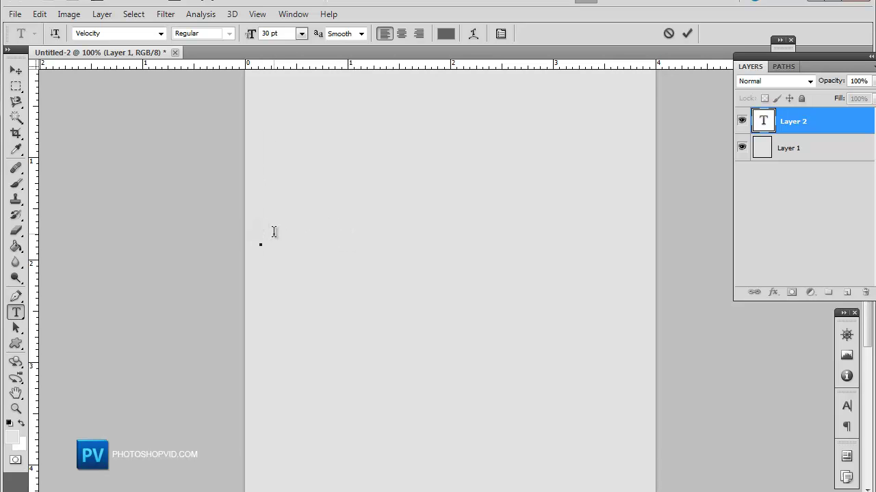
{"action": "type", "text": "dds"}
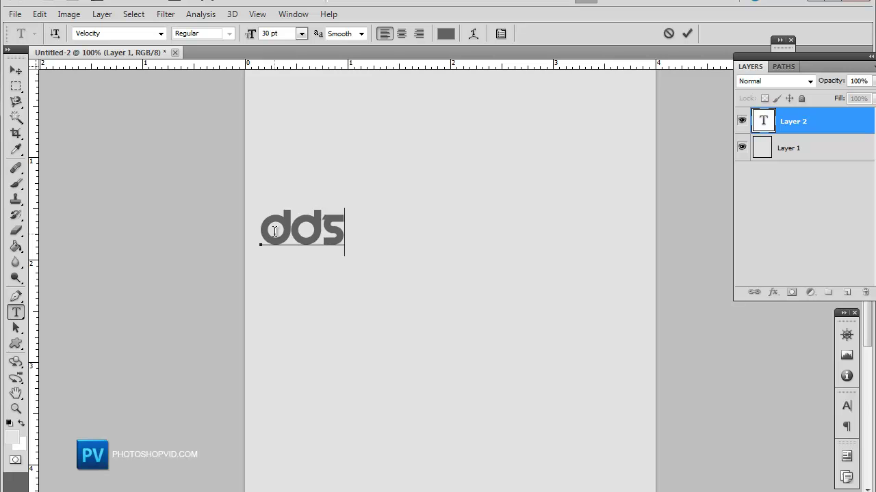
{"action": "key", "text": "ctrl+a"}
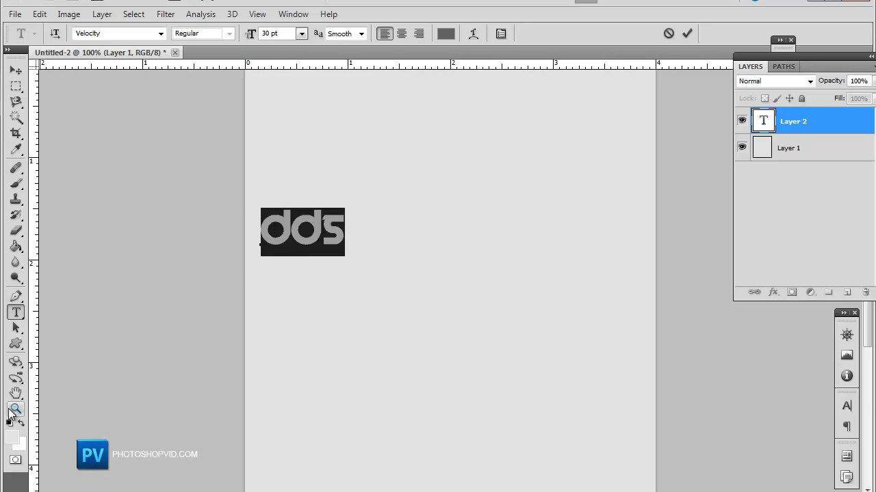
- Colour the selected dds text blue in the Color Picker
{"action": "left_click", "coordinate": [14, 434]}
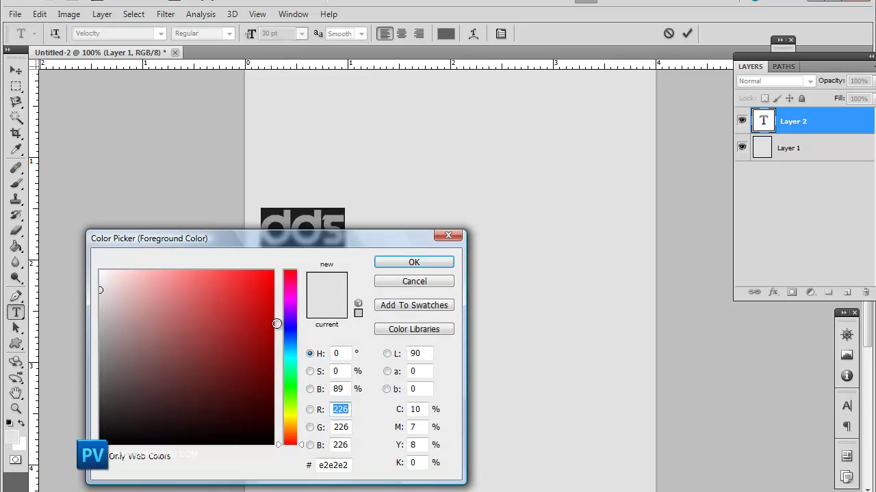
{"action": "left_click", "coordinate": [272, 272]}
{"action": "left_click", "coordinate": [290, 322]}
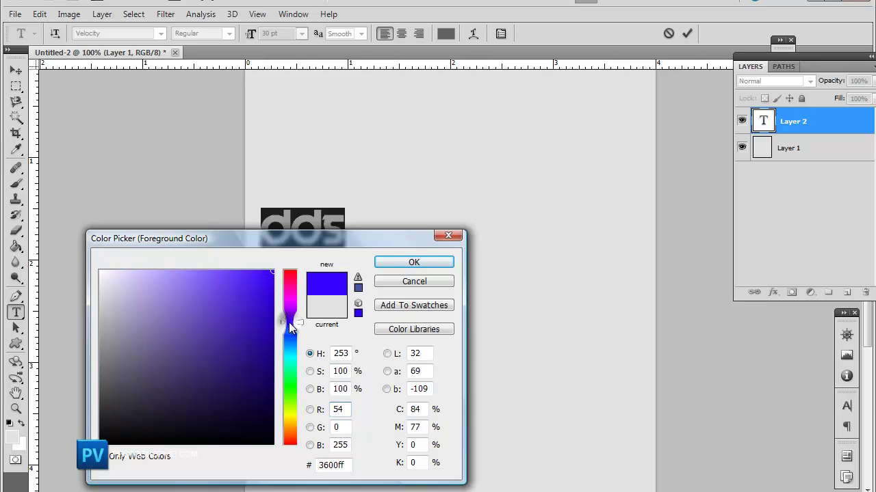
{"action": "left_click_drag", "start_coordinate": [298, 319], "coordinate": [301, 323]}
{"action": "left_click", "coordinate": [413, 264]}
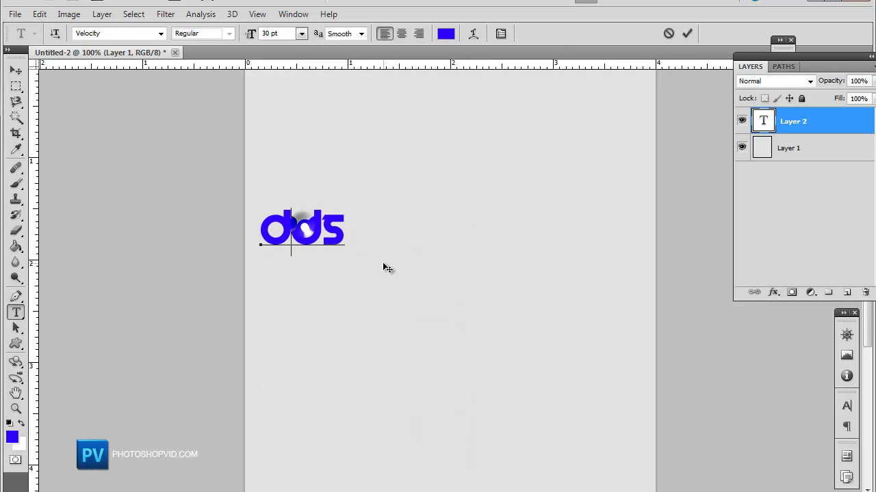
- Reselect the dds text and change it to a fully saturated pure blue
{"action": "double_click", "coordinate": [345, 224]}
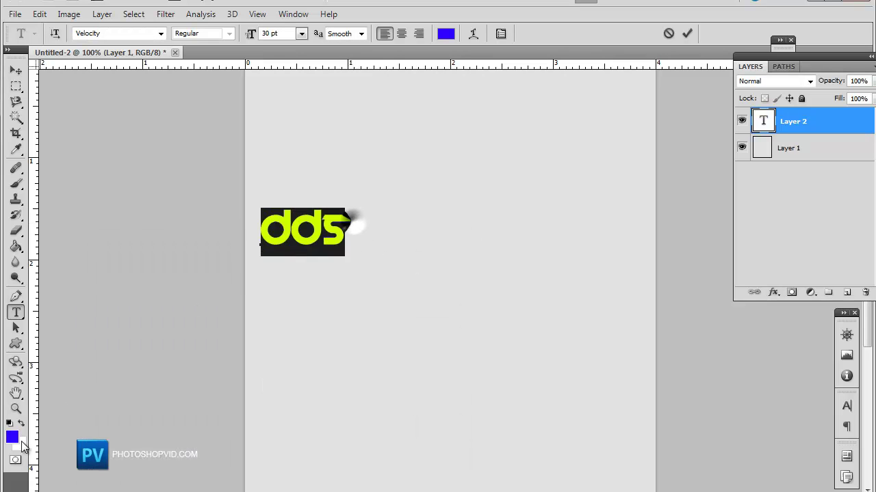
{"action": "left_click", "coordinate": [12, 437]}
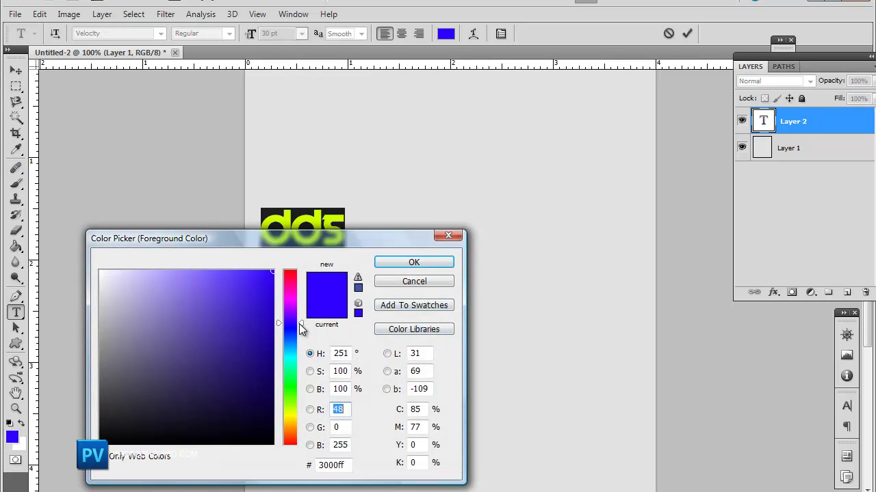
{"action": "left_click_drag", "start_coordinate": [303, 324], "coordinate": [301, 335]}
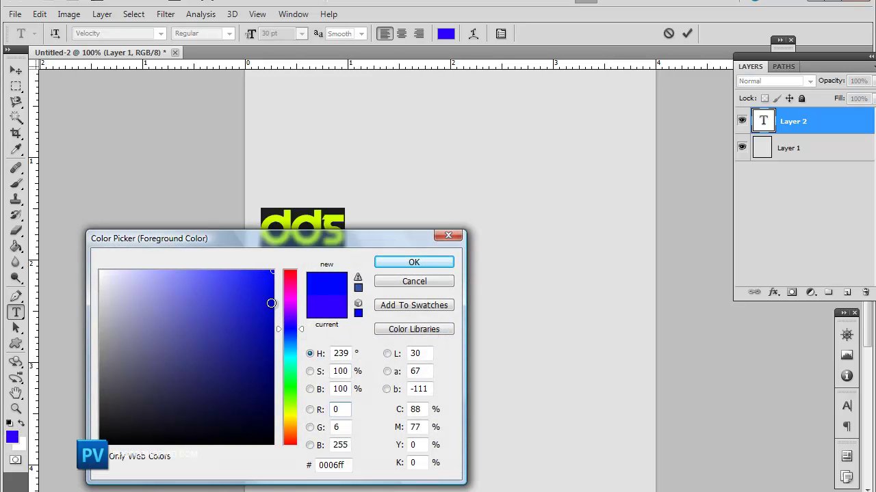
{"action": "mouse_move", "coordinate": [249, 281]}
{"action": "left_mouse_down"}
{"action": "mouse_move", "coordinate": [306, 279]}
{"action": "mouse_move", "coordinate": [300, 292]}
{"action": "mouse_move", "coordinate": [311, 275]}
{"action": "mouse_move", "coordinate": [263, 215]}
{"action": "left_mouse_up"}
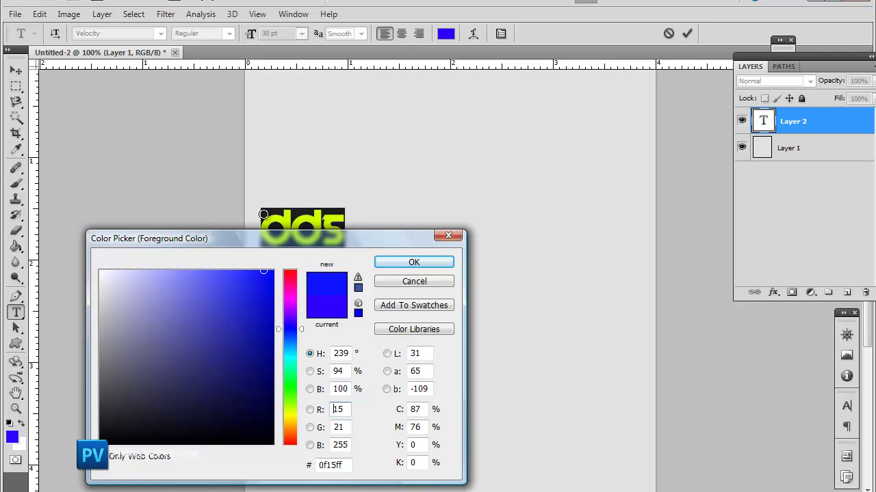
{"action": "left_click", "coordinate": [390, 261]}
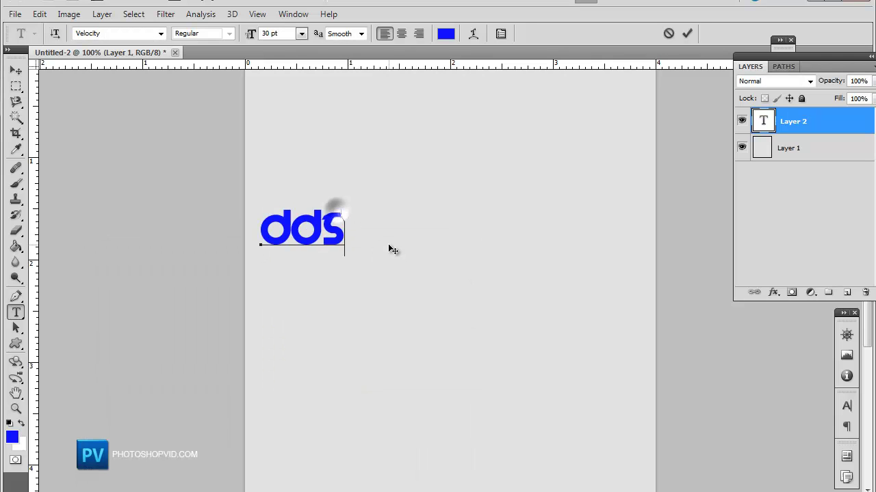
- Replace 'dds' with 'style', then 'is what you make it' below, and select all text
{"action": "double_click", "coordinate": [345, 249]}
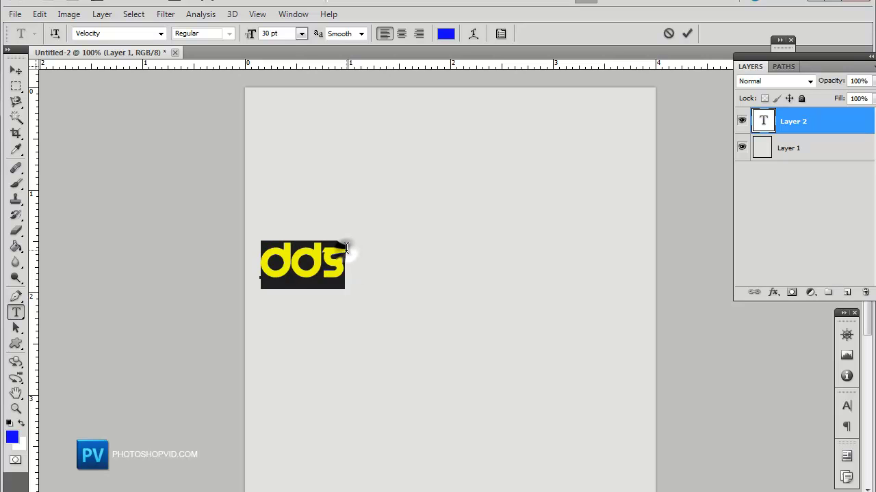
{"action": "type", "text": "style"}
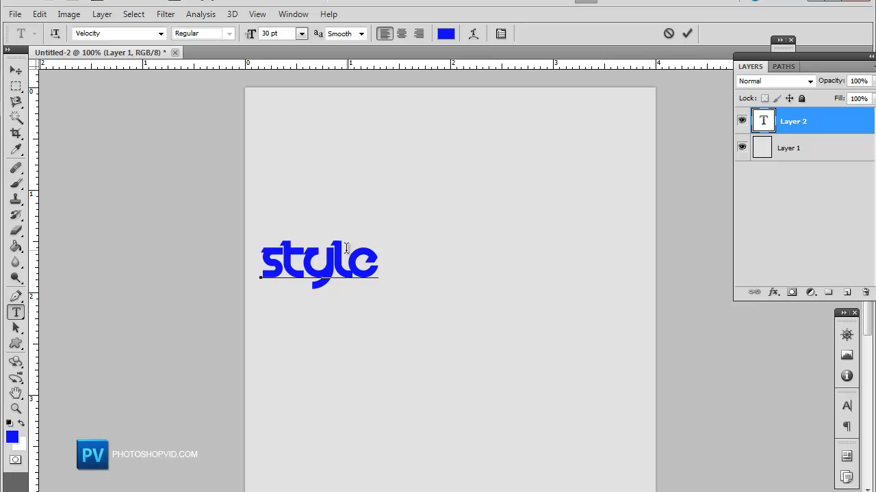
{"action": "key", "text": "Return"}
{"action": "type", "text": "is w"}
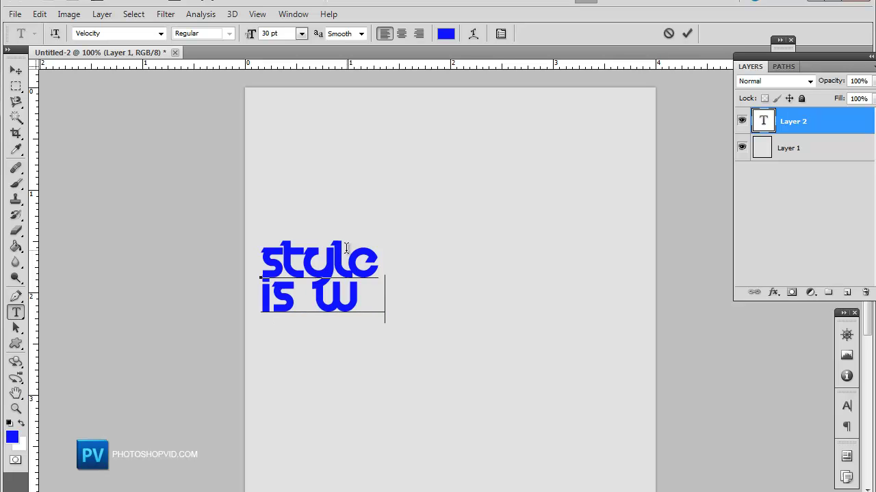
{"action": "type", "text": "hat yo"}
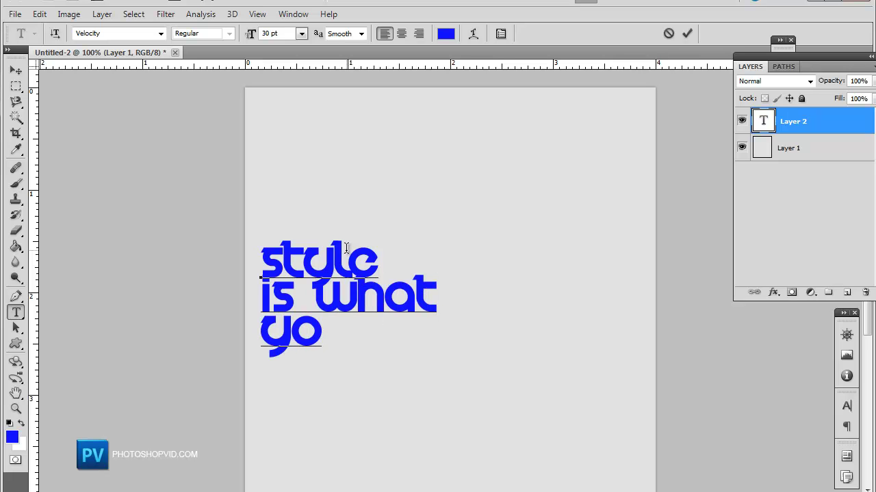
{"action": "type", "text": "u make it"}
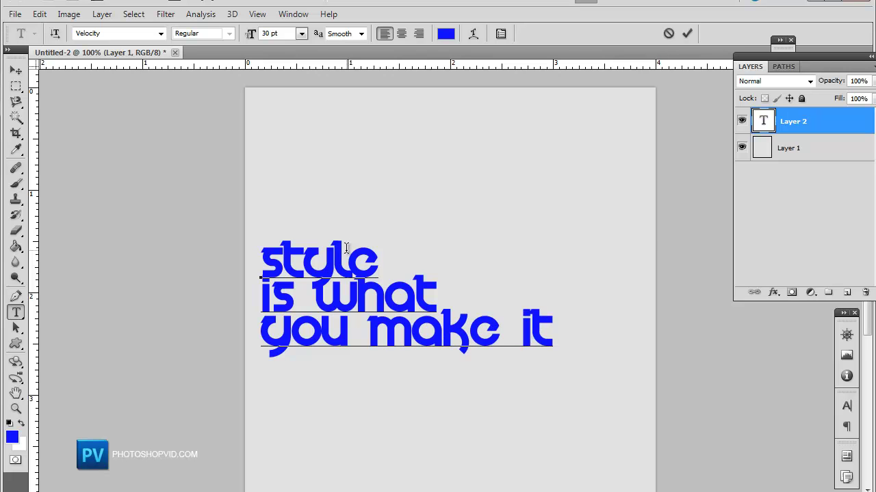
{"action": "scroll", "coordinate": [447, 287], "scroll_direction": "down", "scroll_amount": 1}
{"action": "key", "text": "ctrl+a"}
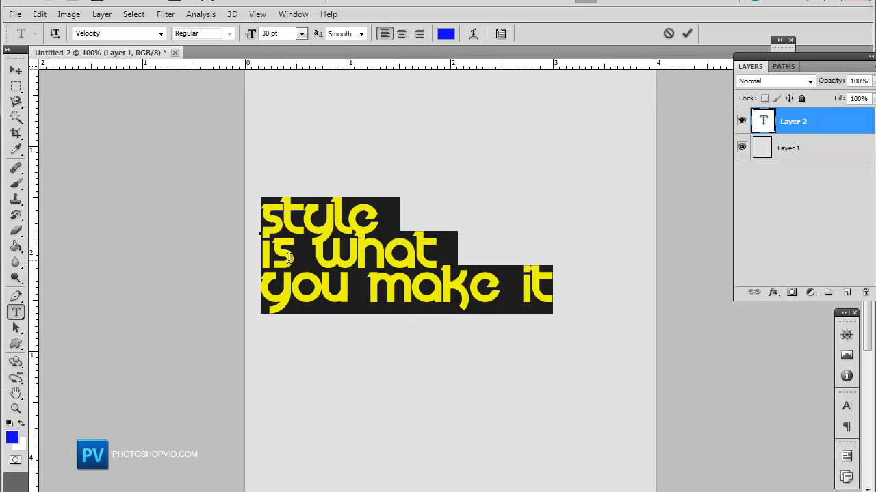
- Change the slogan's font from Velocity to VAL Bold
{"action": "left_click", "coordinate": [159, 35]}
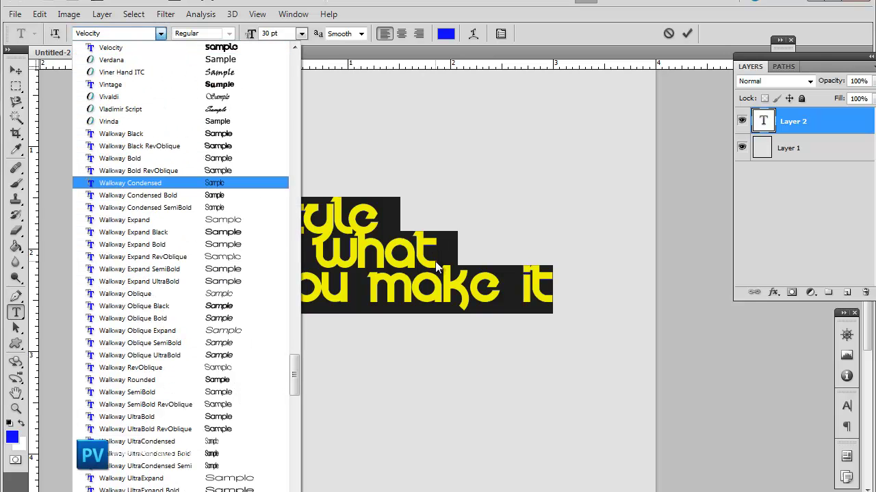
{"action": "left_click", "coordinate": [432, 263]}
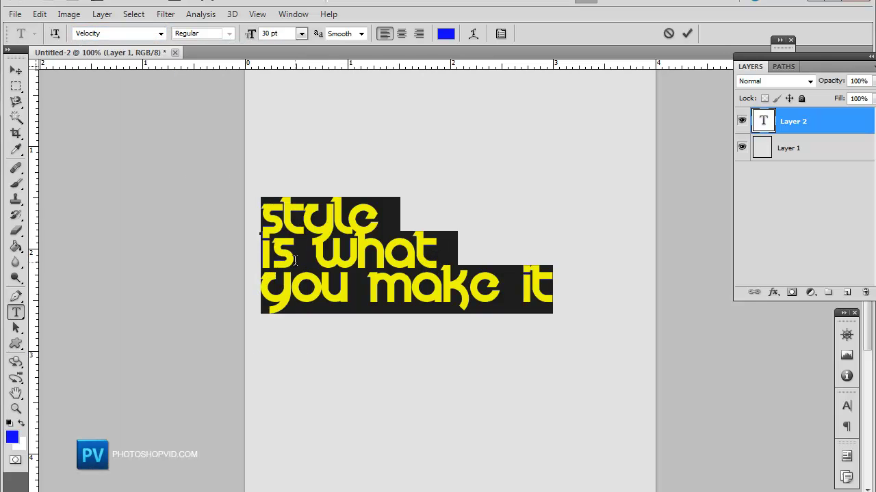
{"action": "key", "text": "ctrl+h"}
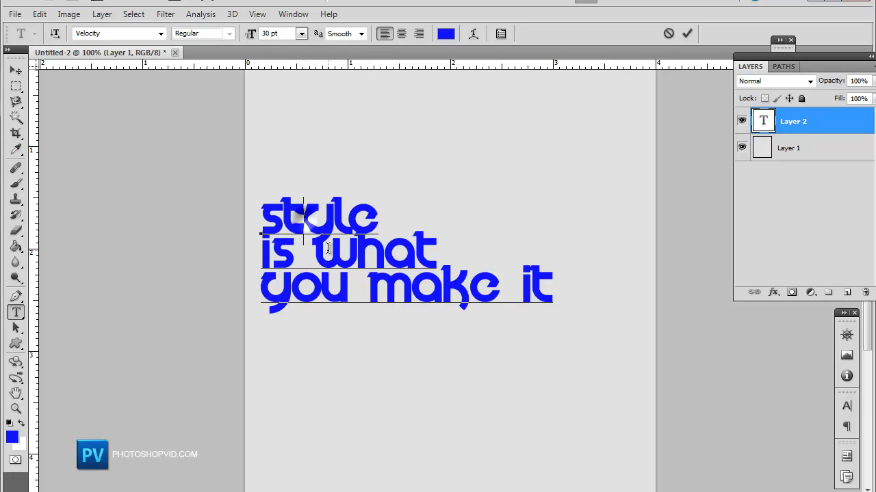
{"action": "key", "text": "ctrl+h"}
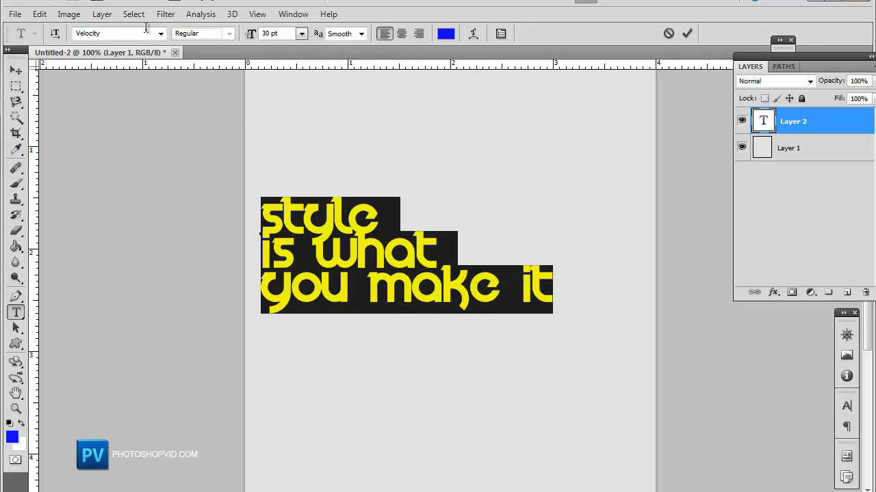
{"action": "left_click", "coordinate": [160, 33]}
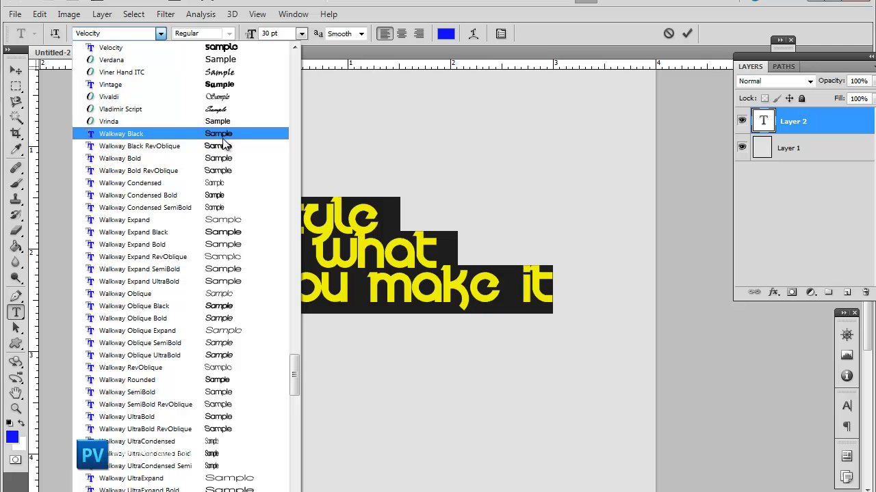
{"action": "scroll", "coordinate": [223, 143], "scroll_direction": "up", "scroll_amount": 2}
{"action": "left_click", "coordinate": [236, 111]}
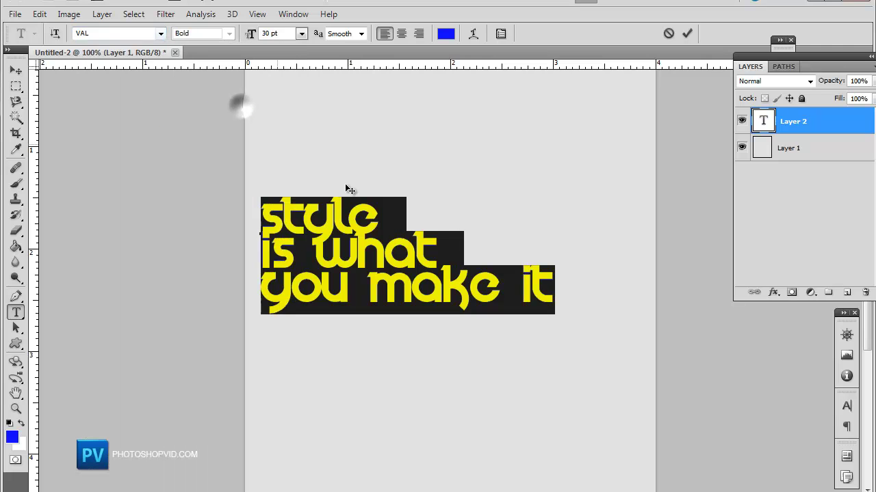
{"action": "key", "text": "ctrl+h"}
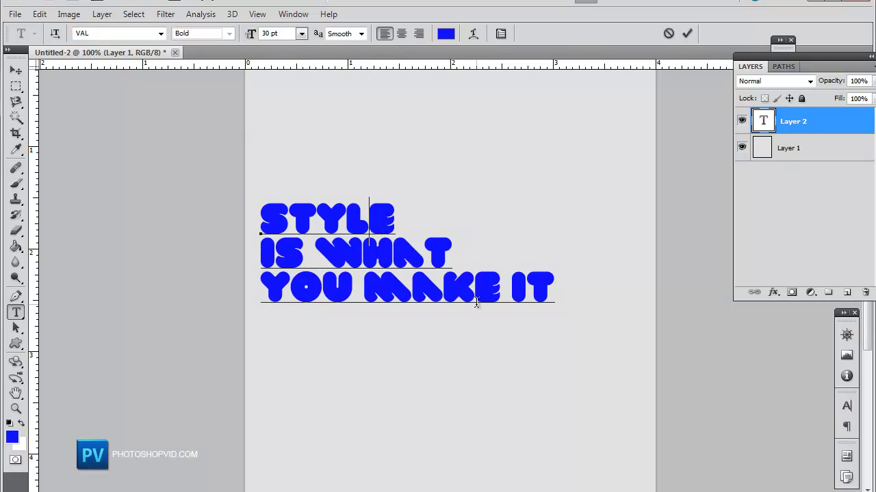
{"action": "key", "text": "ctrl+h"}
- Set the whole slogan's font size to 48 pt
{"action": "left_click", "coordinate": [410, 232]}
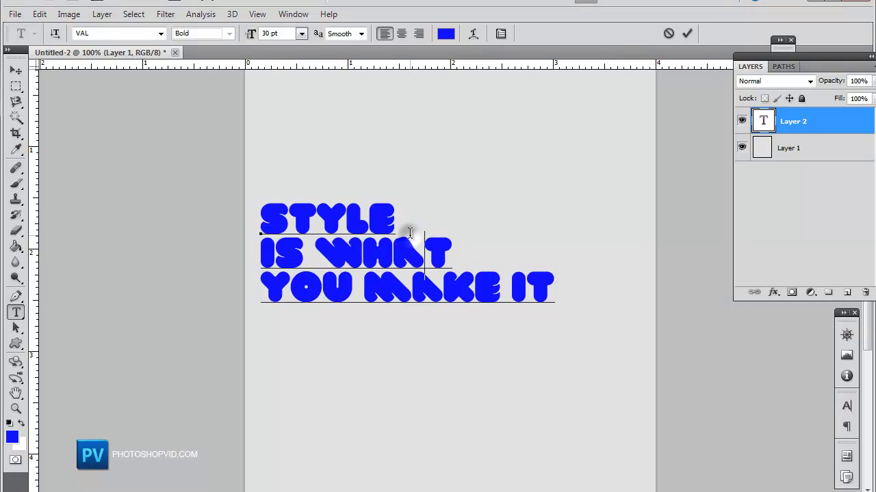
{"action": "key", "text": "ctrl+a"}
{"action": "left_click", "coordinate": [301, 33]}
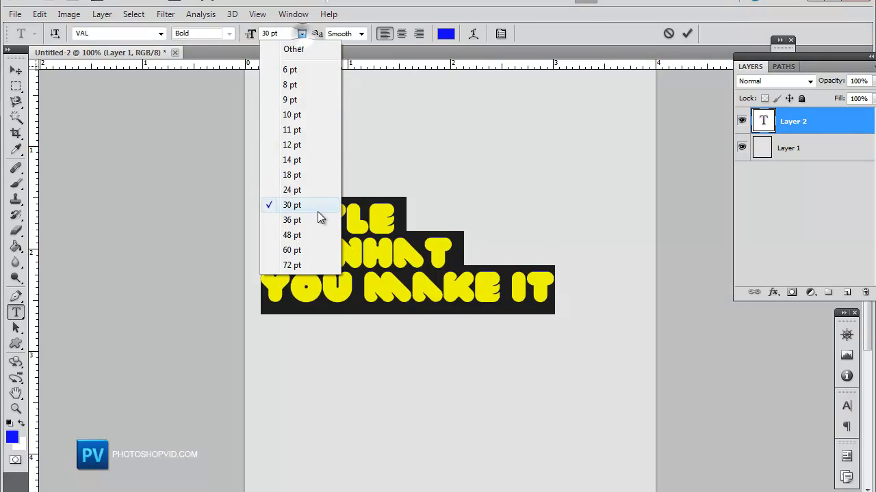
{"action": "left_click", "coordinate": [300, 235]}
{"action": "key", "text": "ctrl+h"}
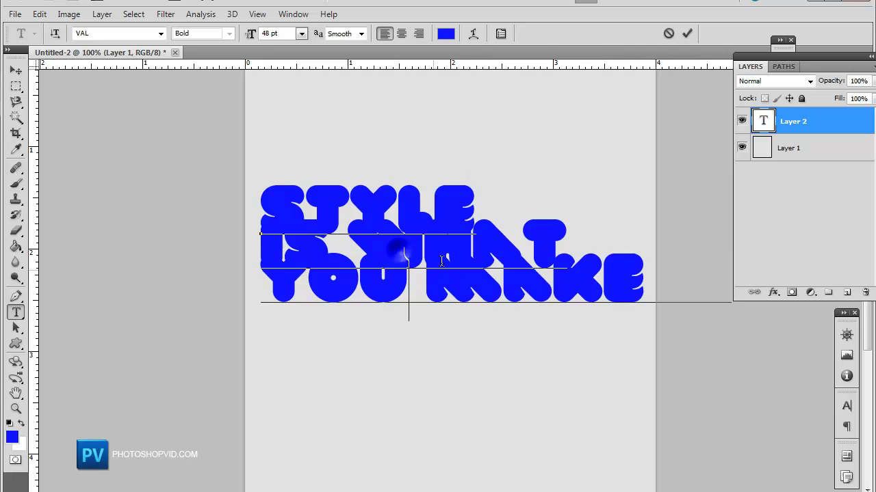
{"action": "key", "text": "ctrl+h"}
- Browse the font list and set the slogan in Parallello Regular
{"action": "left_click", "coordinate": [161, 33]}
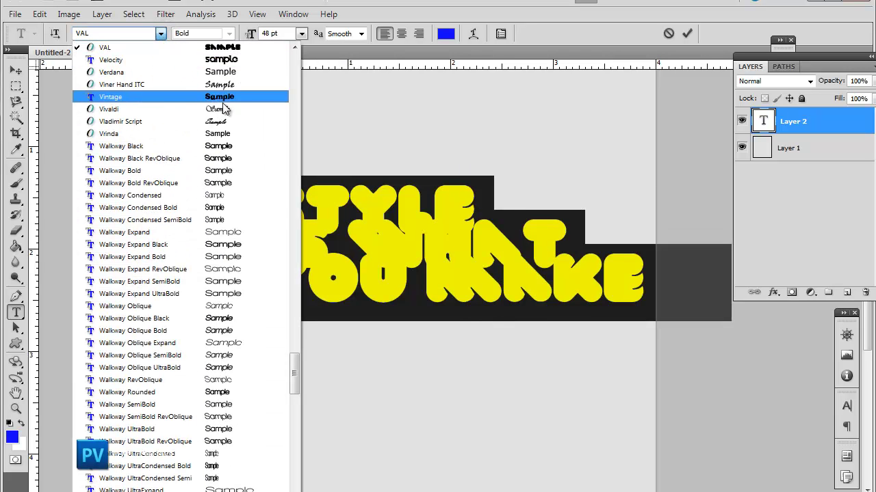
{"action": "scroll", "coordinate": [226, 109], "scroll_direction": "up", "scroll_amount": 4}
{"action": "scroll", "coordinate": [228, 108], "scroll_direction": "up", "scroll_amount": 7}
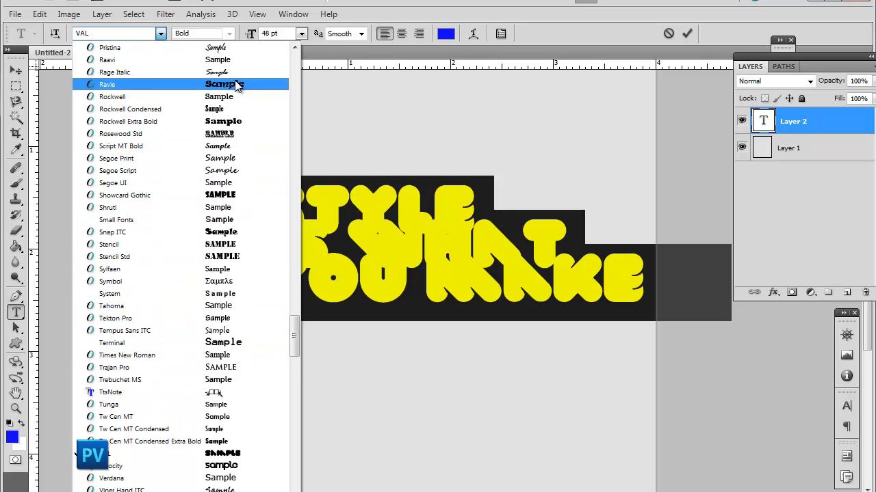
{"action": "scroll", "coordinate": [234, 80], "scroll_direction": "up", "scroll_amount": 3}
{"action": "scroll", "coordinate": [235, 80], "scroll_direction": "up", "scroll_amount": 2}
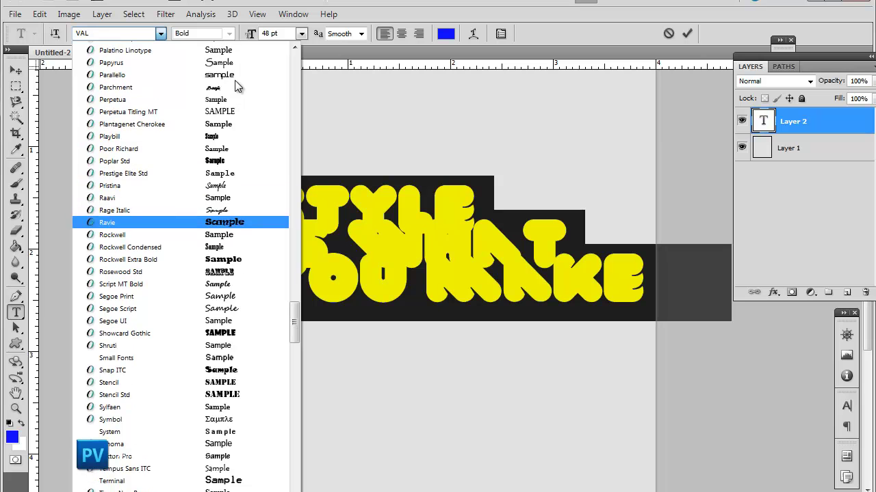
{"action": "scroll", "coordinate": [244, 121], "scroll_direction": "up", "scroll_amount": 9}
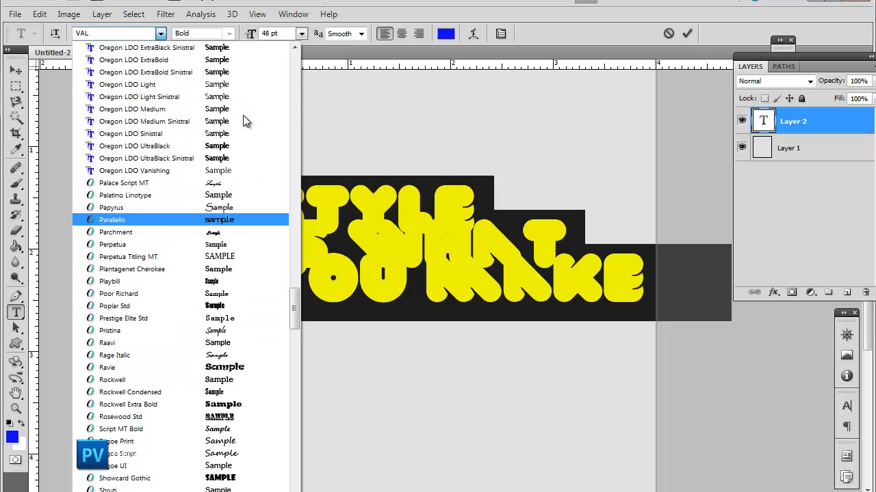
{"action": "scroll", "coordinate": [244, 121], "scroll_direction": "up", "scroll_amount": 8}
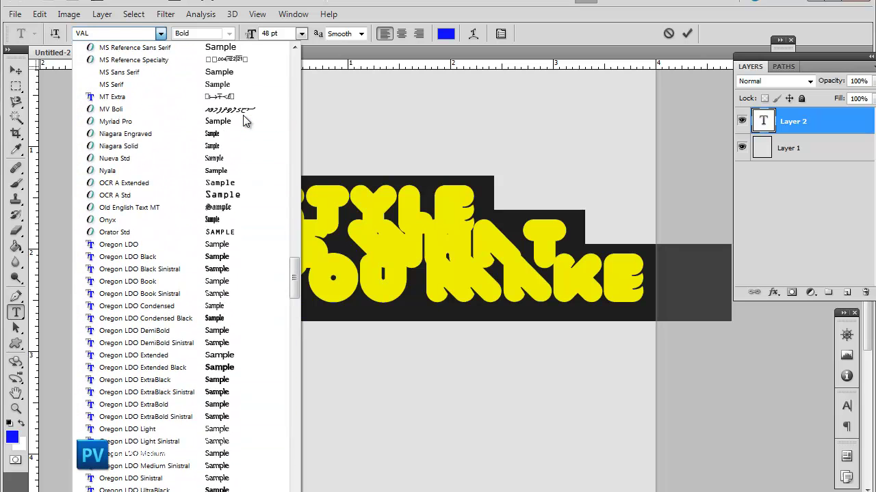
{"action": "scroll", "coordinate": [244, 121], "scroll_direction": "up", "scroll_amount": 3}
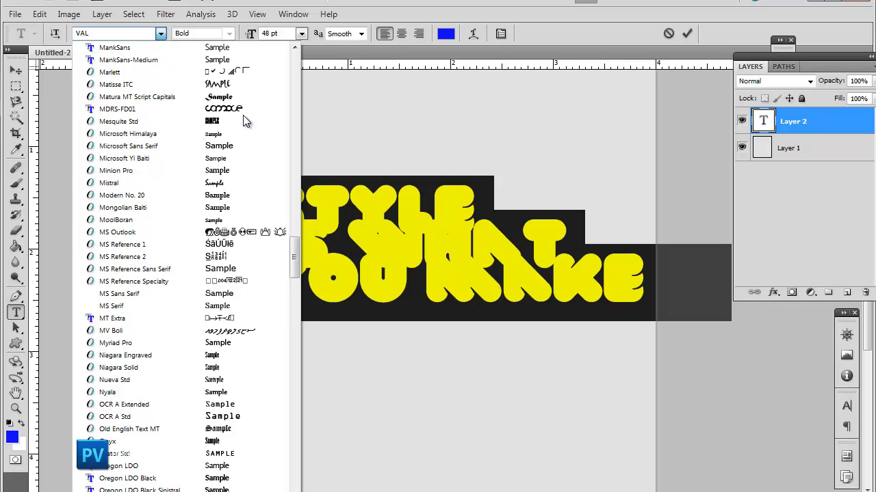
{"action": "left_click_drag", "start_coordinate": [296, 243], "coordinate": [304, 60]}
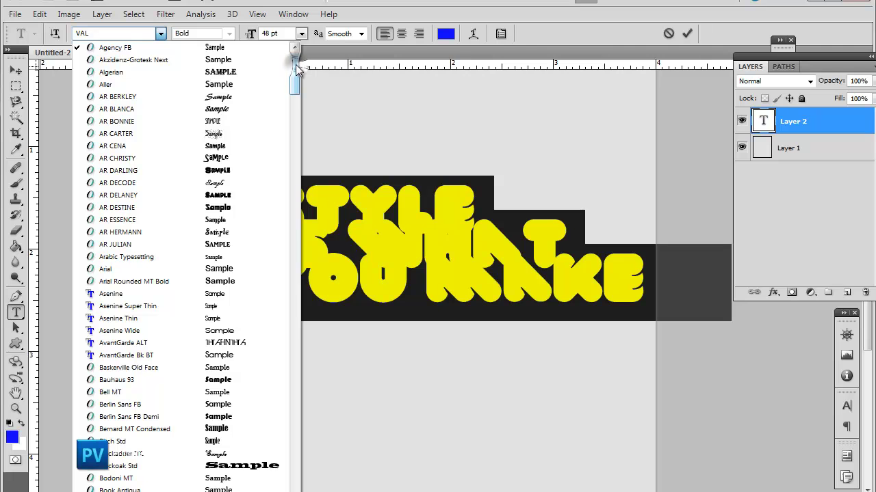
{"action": "scroll", "coordinate": [299, 69], "scroll_direction": "down", "scroll_amount": 1}
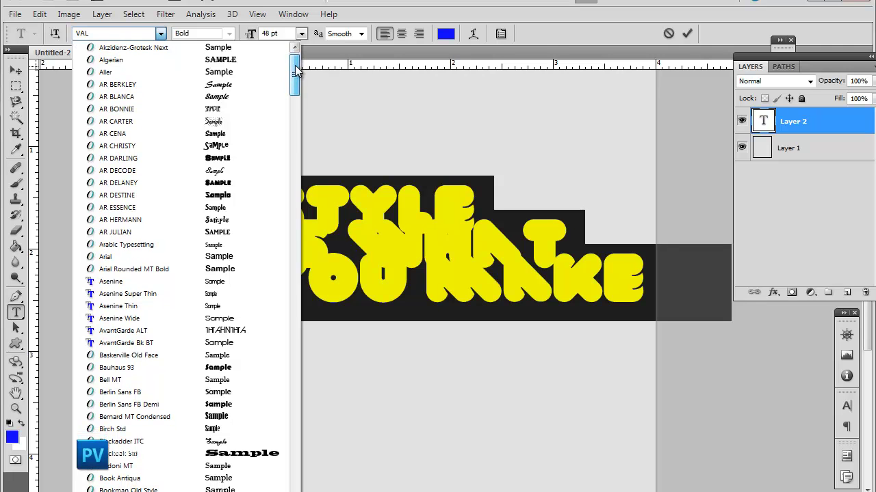
{"action": "left_click_drag", "start_coordinate": [296, 68], "coordinate": [311, 292]}
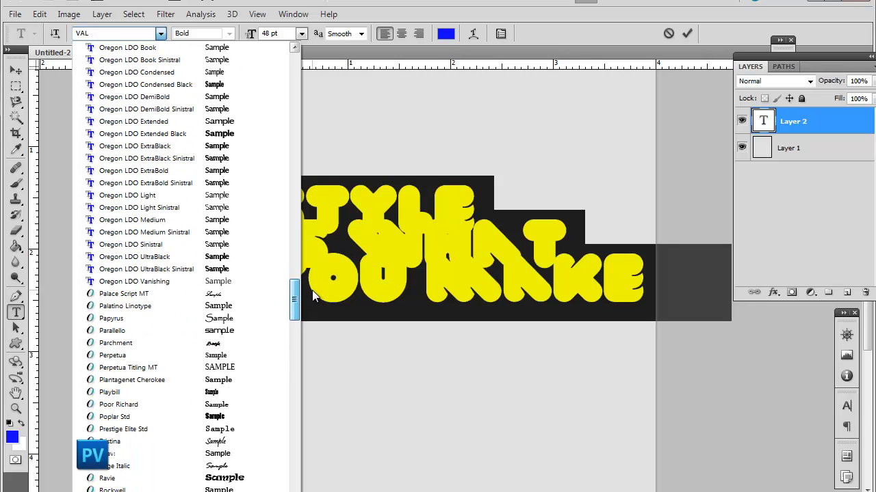
{"action": "left_click", "coordinate": [252, 331]}
- Select all the Parallello text, recolour it medium grey, and reselect it
{"action": "left_click", "coordinate": [370, 280]}
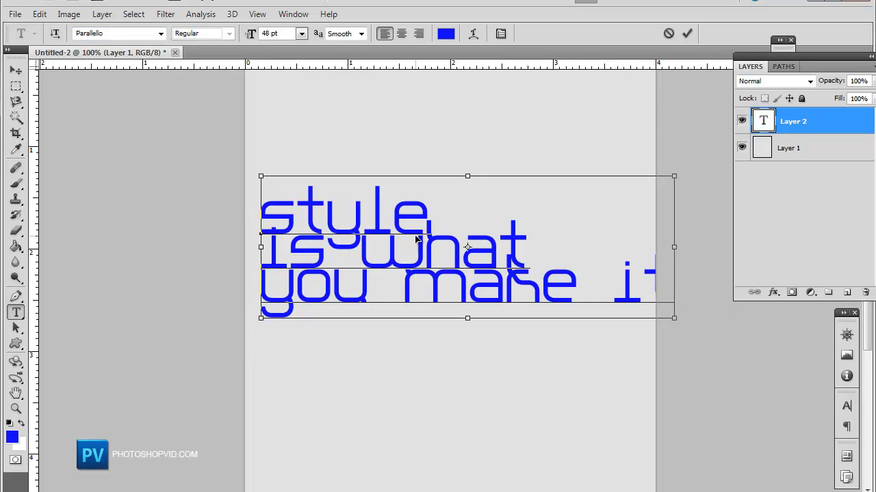
{"action": "key", "text": "ctrl+a"}
{"action": "left_click", "coordinate": [14, 439]}
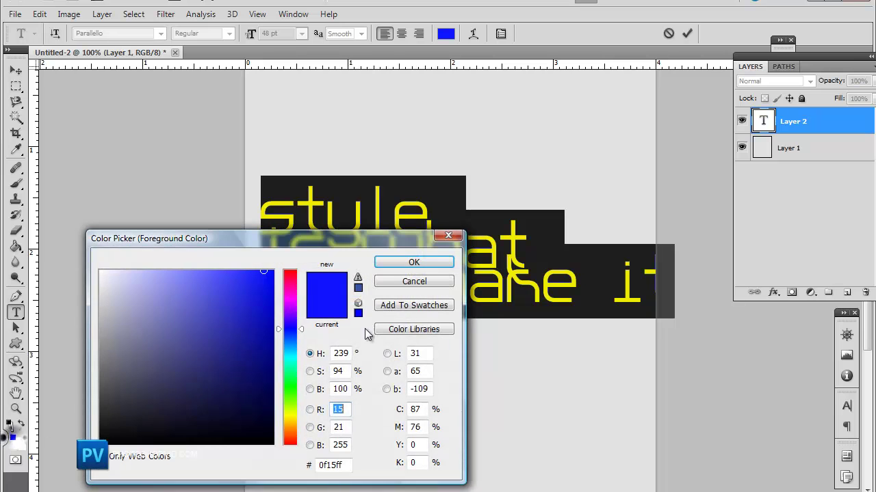
{"action": "mouse_move", "coordinate": [151, 272]}
{"action": "left_mouse_down"}
{"action": "mouse_move", "coordinate": [115, 311]}
{"action": "mouse_move", "coordinate": [98, 369]}
{"action": "mouse_move", "coordinate": [62, 359]}
{"action": "left_mouse_up"}
{"action": "left_click", "coordinate": [431, 264]}
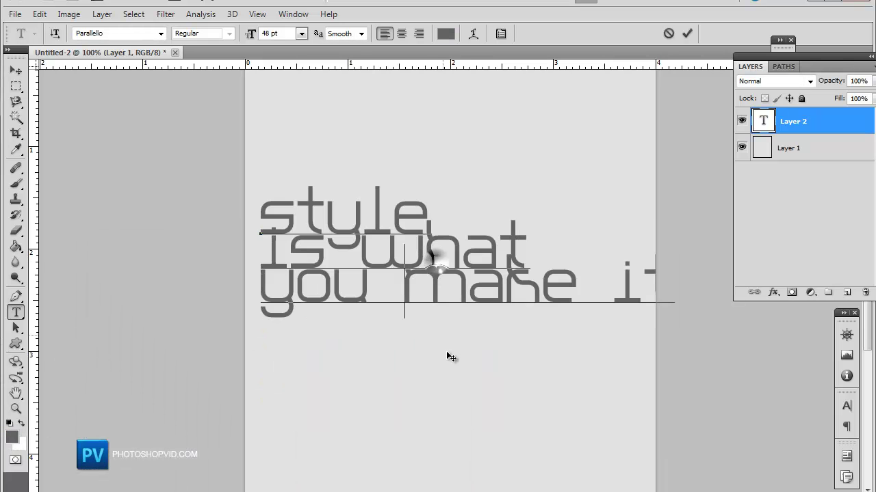
{"action": "key", "text": "ctrl"}
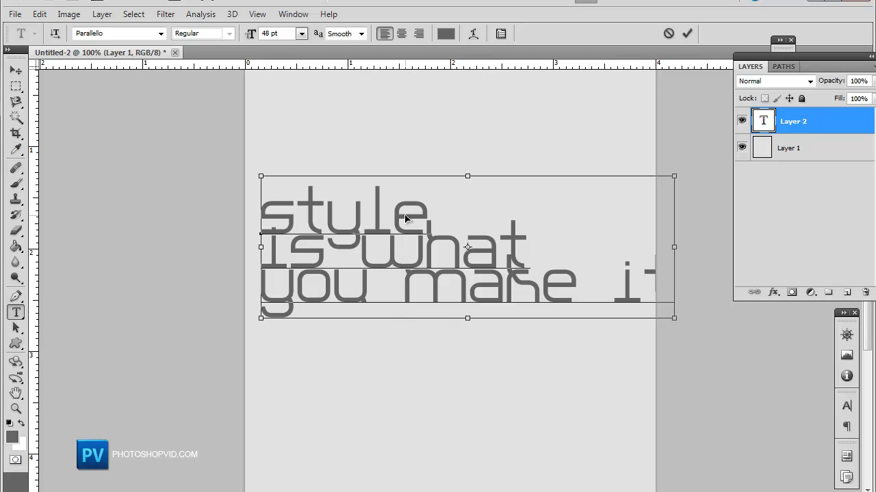
{"action": "key", "text": "ctrl+a"}
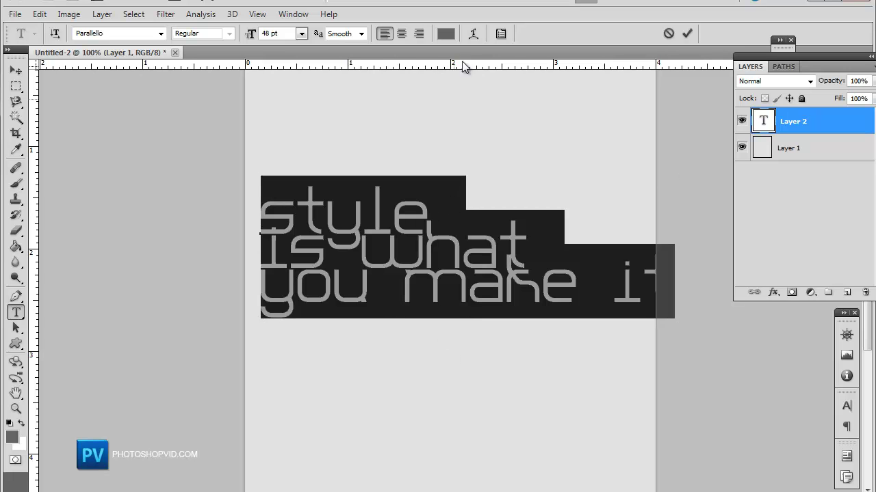
- Apply Faux Bold in the Character panel and reselect all three lines
{"action": "left_click", "coordinate": [500, 32]}
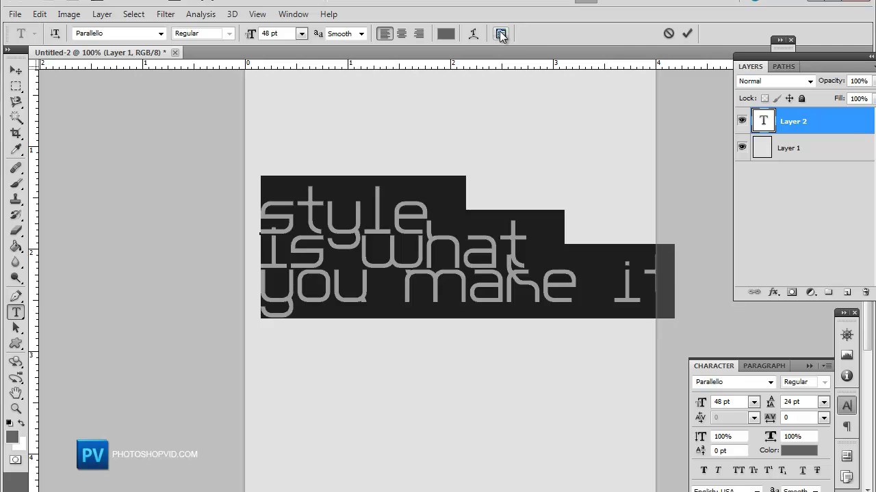
{"action": "left_click", "coordinate": [703, 470]}
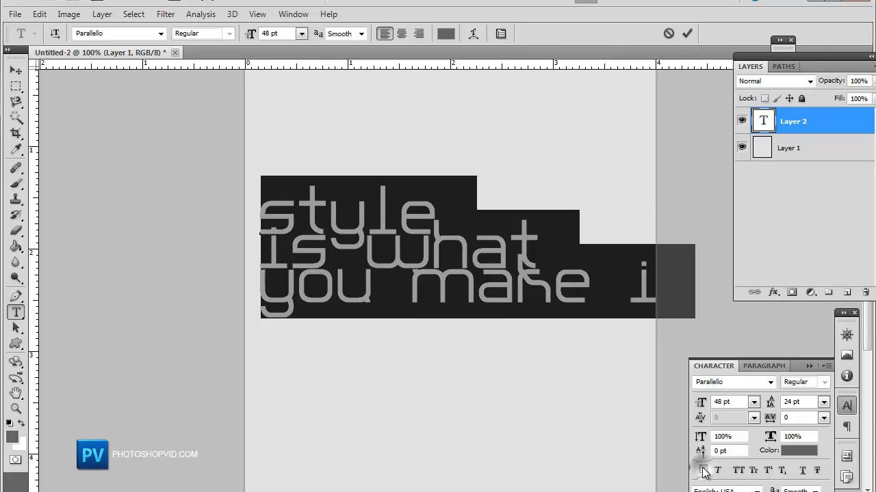
{"action": "left_click", "coordinate": [397, 241]}
{"action": "double_click", "coordinate": [496, 276]}
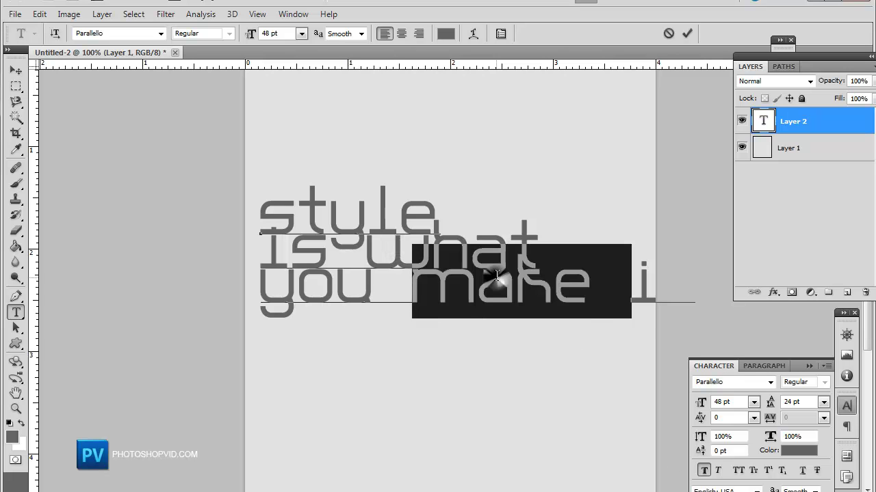
{"action": "left_click", "coordinate": [497, 275]}
{"action": "double_click", "coordinate": [497, 275]}
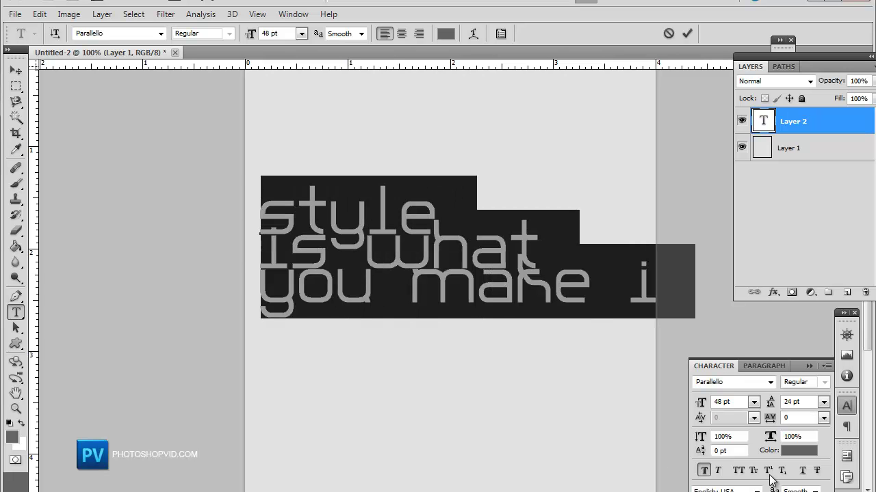
- Try Faux Italic, All Caps and Small Caps, turn them off, leave leading unchanged
{"action": "left_click", "coordinate": [718, 471]}
{"action": "left_click", "coordinate": [718, 471]}
{"action": "left_click", "coordinate": [739, 471]}
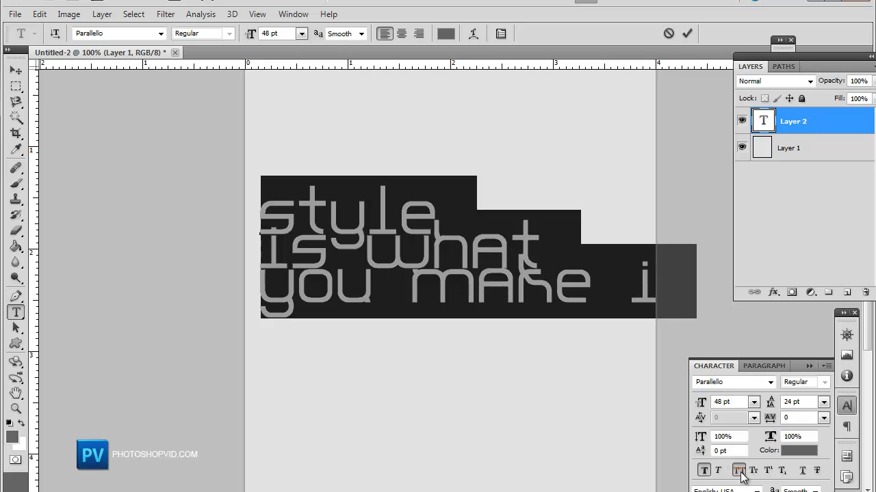
{"action": "left_click", "coordinate": [740, 471]}
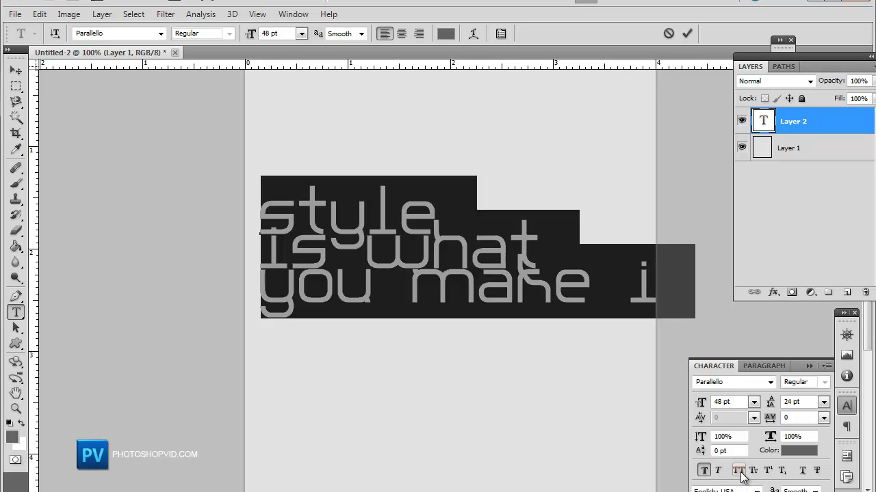
{"action": "left_click", "coordinate": [752, 472]}
{"action": "left_click", "coordinate": [823, 403]}
{"action": "left_click", "coordinate": [822, 406]}
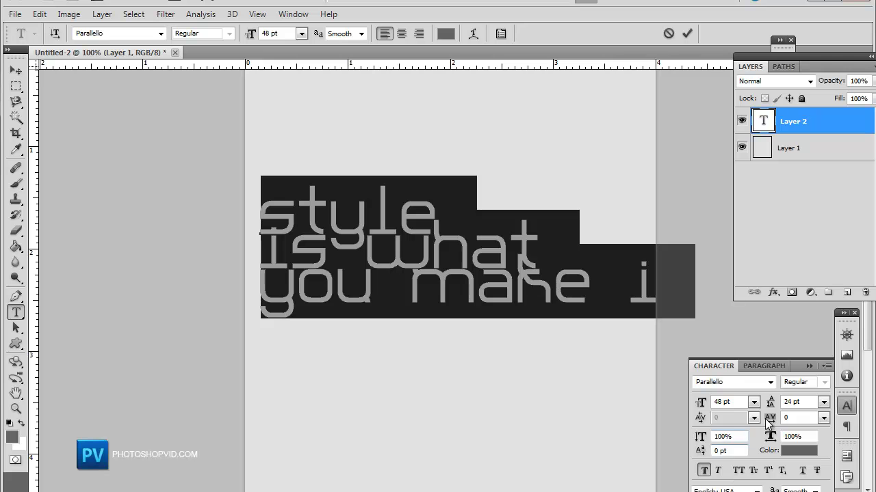
- Set the leading to 60 pt and shrink the third line to 36 pt
{"action": "left_click", "coordinate": [829, 401]}
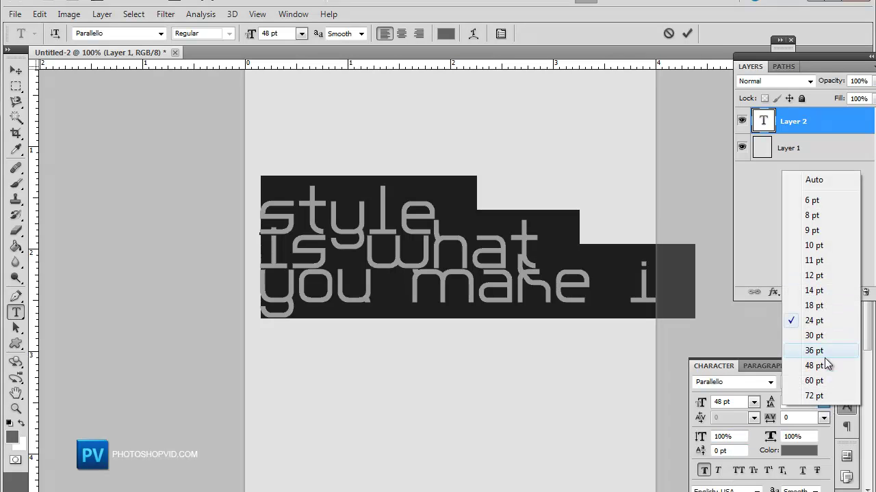
{"action": "left_click", "coordinate": [826, 381]}
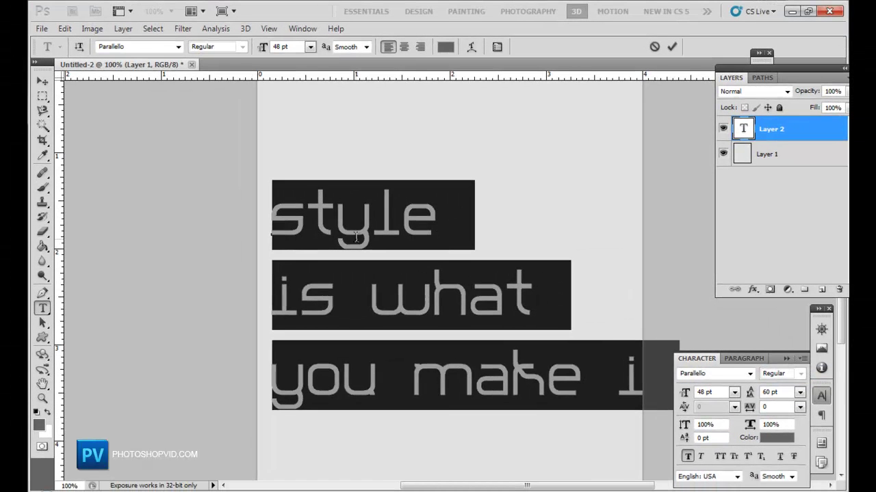
{"action": "left_click", "coordinate": [355, 237]}
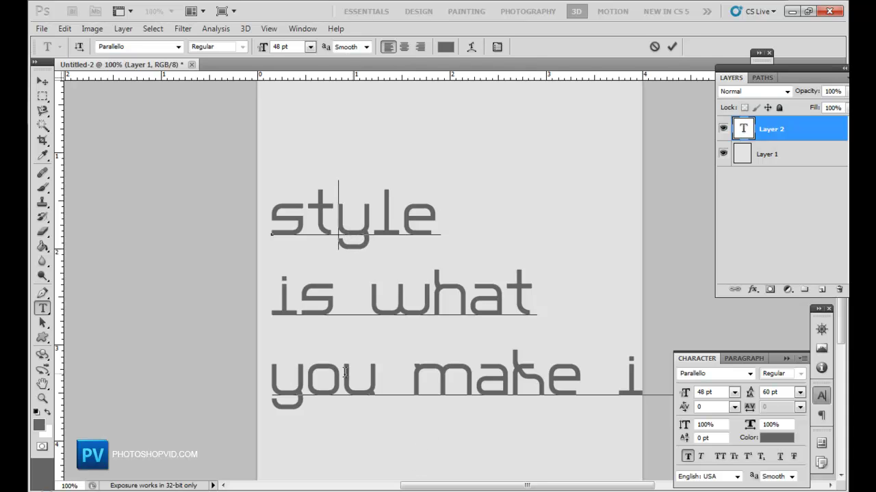
{"action": "triple_click", "coordinate": [273, 374]}
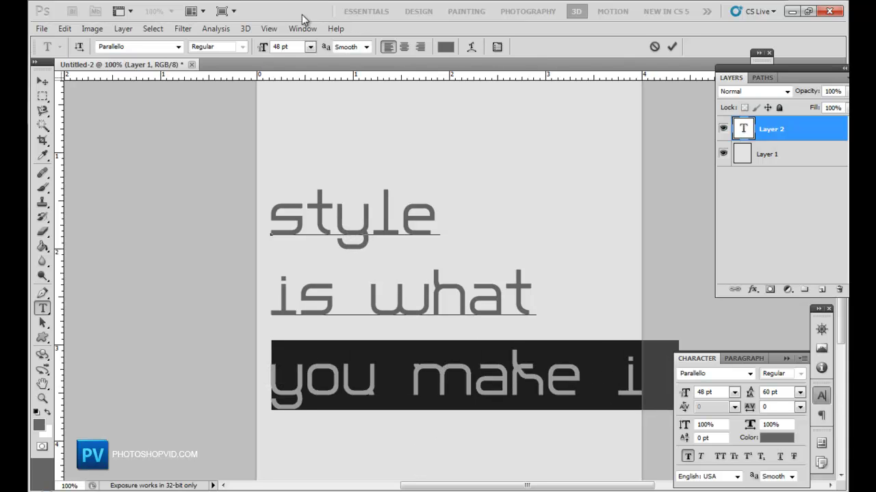
{"action": "left_click", "coordinate": [309, 47]}
{"action": "left_click", "coordinate": [301, 222]}
{"action": "left_click", "coordinate": [477, 398]}
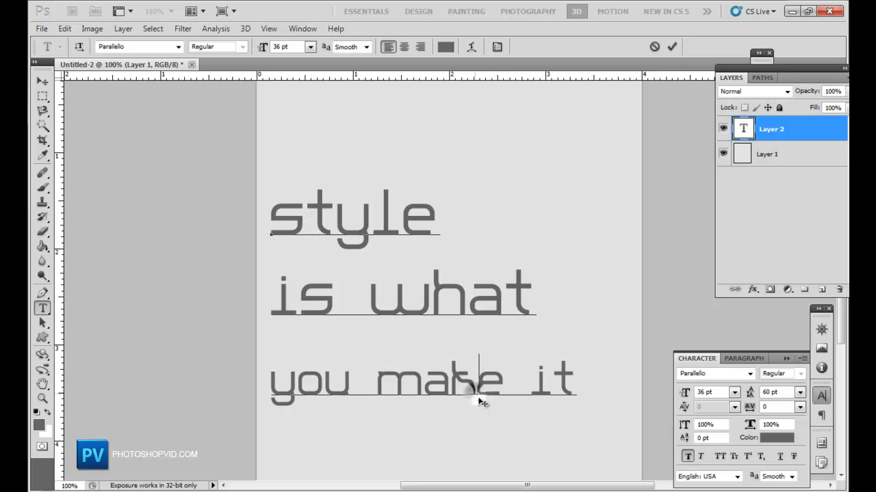
- Give all three lines 36 pt leading and -100 tracking, and join 'iswhat'
{"action": "left_click", "coordinate": [589, 384]}
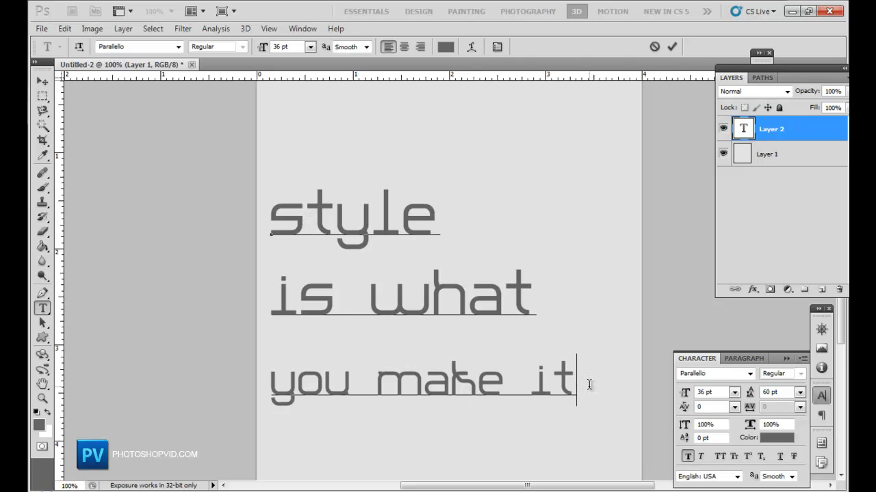
{"action": "left_click_drag", "start_coordinate": [576, 383], "coordinate": [221, 136]}
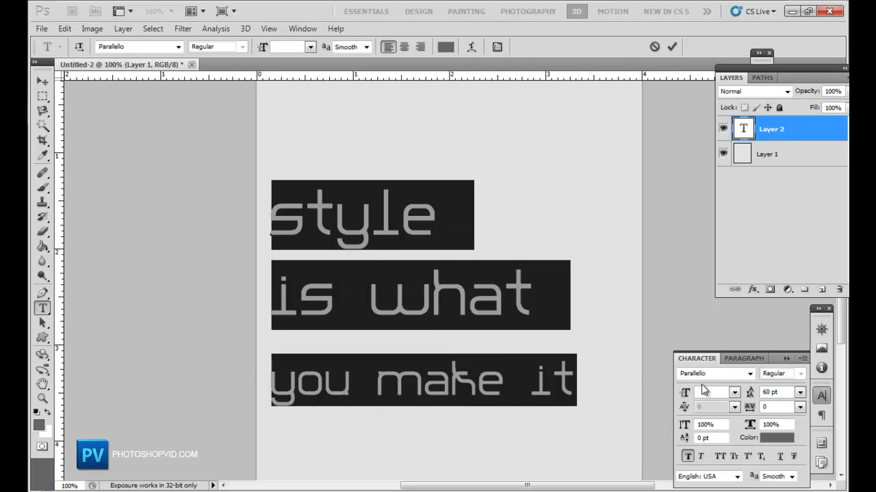
{"action": "left_click", "coordinate": [799, 392]}
{"action": "left_click", "coordinate": [770, 340]}
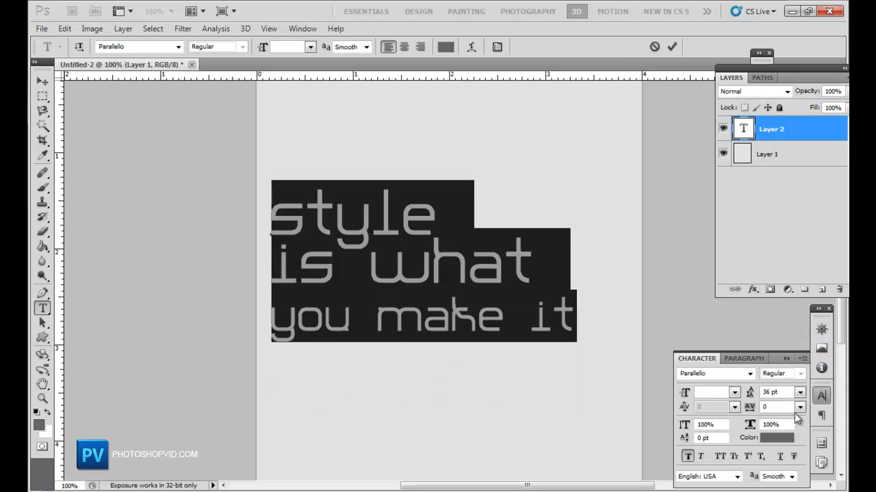
{"action": "left_click", "coordinate": [799, 408]}
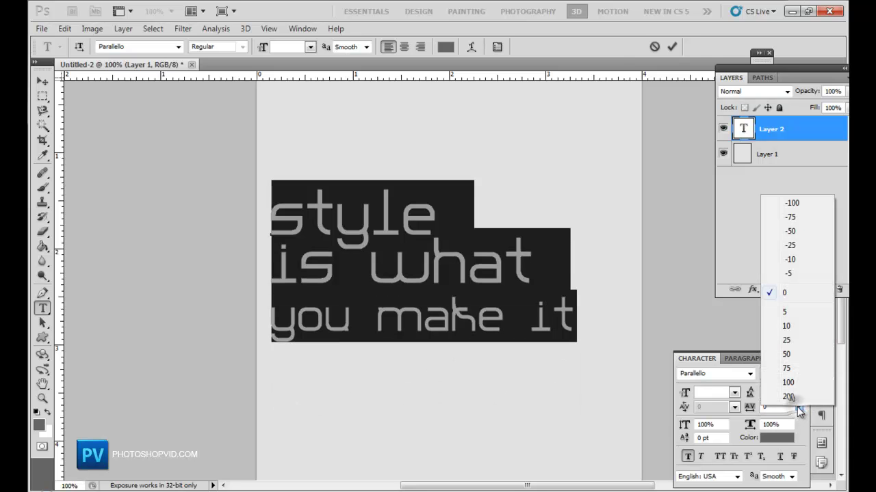
{"action": "left_click", "coordinate": [811, 217]}
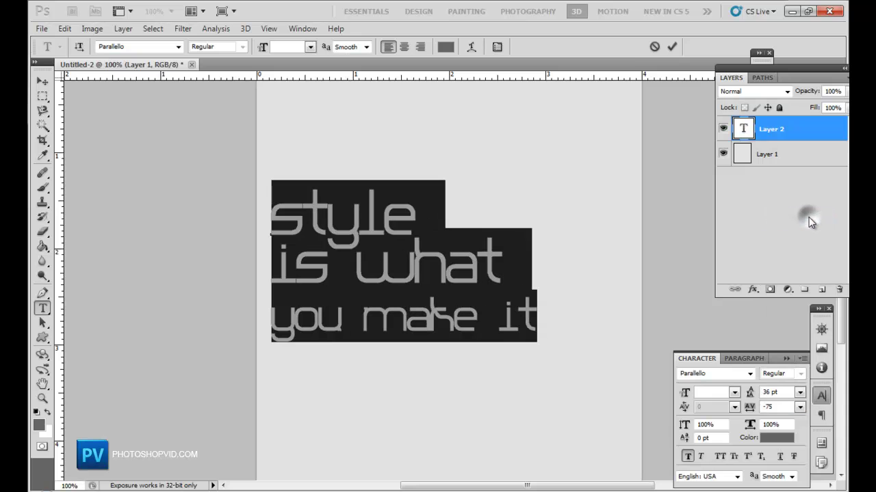
{"action": "left_click", "coordinate": [799, 407]}
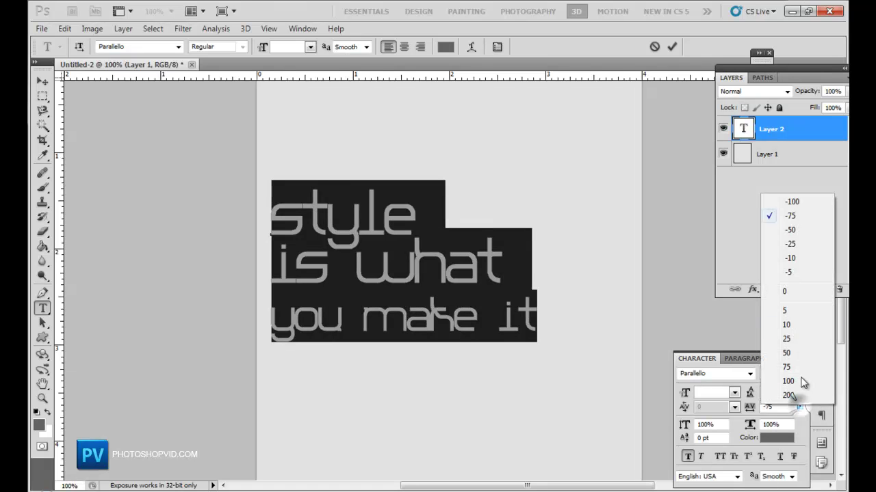
{"action": "left_click", "coordinate": [816, 198]}
{"action": "left_click", "coordinate": [409, 284]}
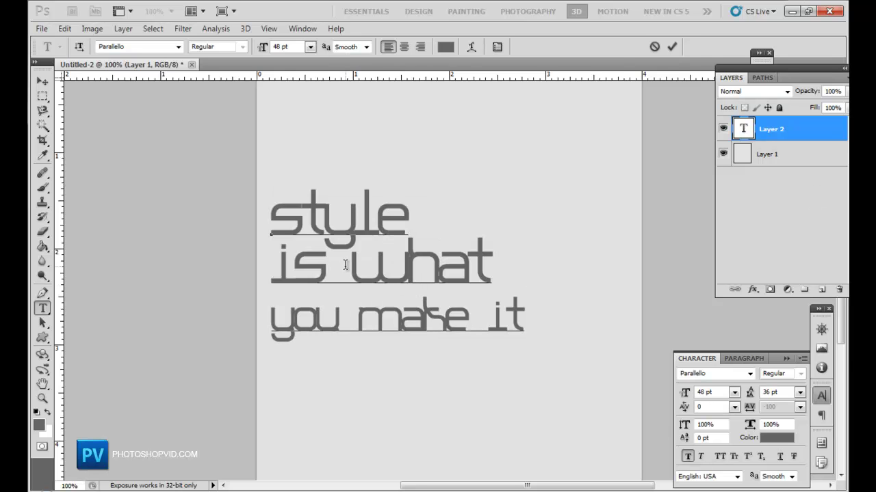
{"action": "key", "text": "BackSpace"}
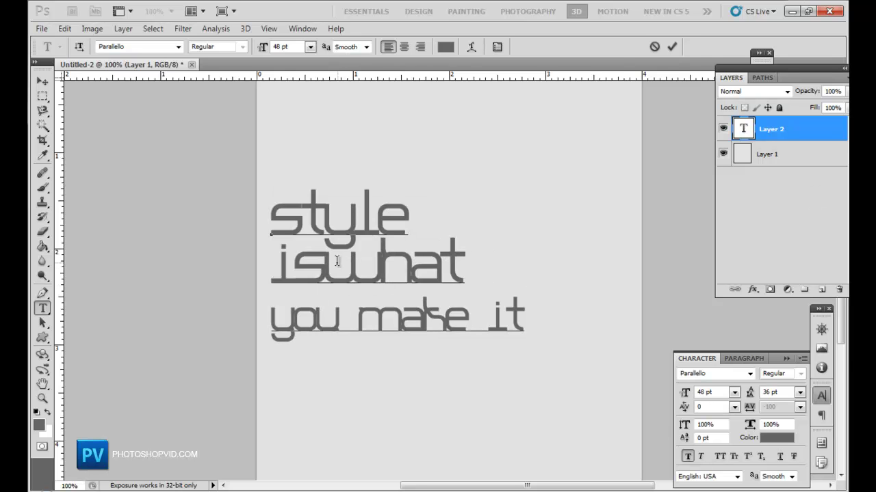
- Color the word 'is' dark grey #333333
{"action": "left_click_drag", "start_coordinate": [313, 268], "coordinate": [265, 268]}
{"action": "left_click", "coordinate": [39, 425]}
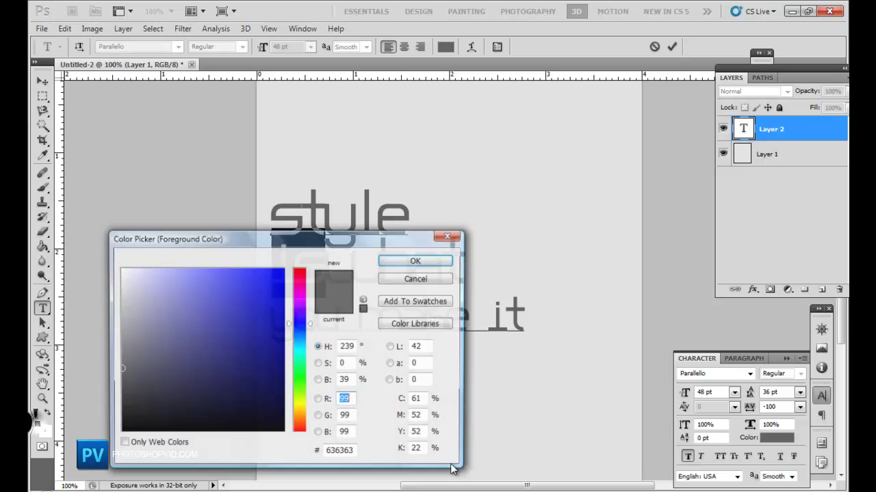
{"action": "left_click", "coordinate": [123, 399]}
{"action": "left_click", "coordinate": [415, 262]}
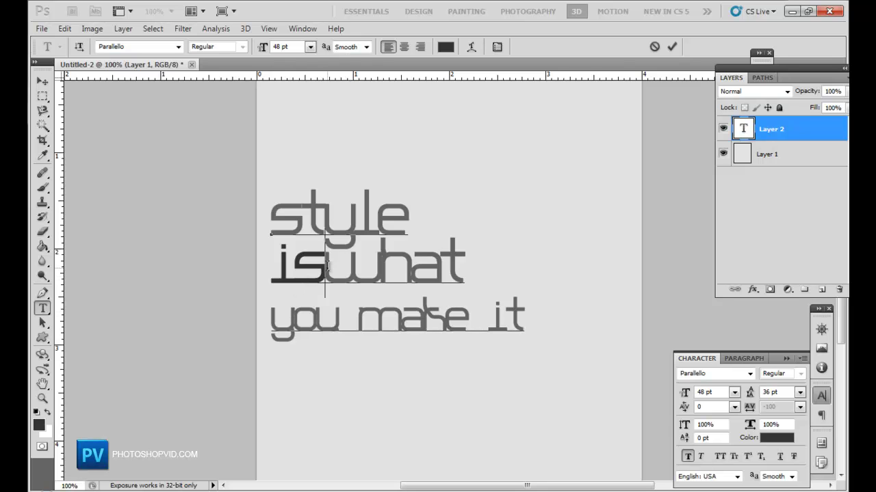
- Delete the space between 'you' and 'make' to form 'youmake'
{"action": "left_click", "coordinate": [360, 316]}
{"action": "key", "text": "Left"}
{"action": "key", "text": "Delete"}
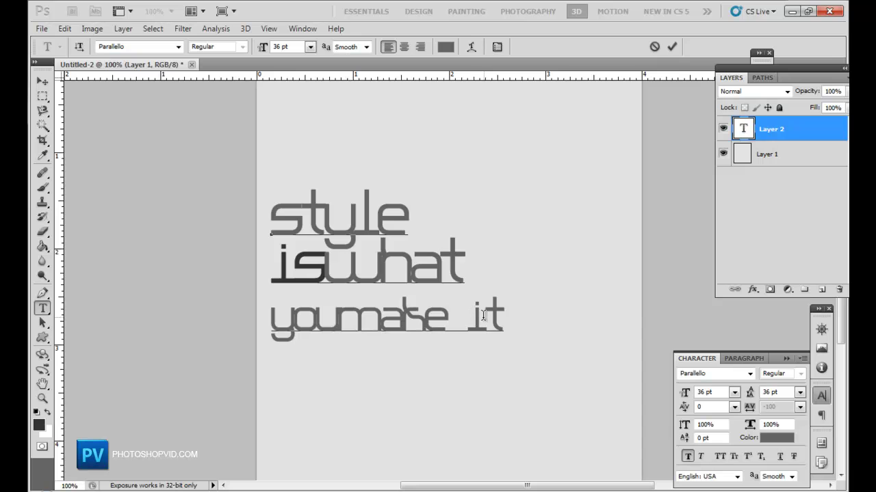
- Join 'make' and 'it' into 'youmakeit' and turn faux bold off for it
{"action": "left_click", "coordinate": [468, 316]}
{"action": "key", "text": "BackSpace"}
{"action": "left_click_drag", "start_coordinate": [500, 315], "coordinate": [377, 316]}
{"action": "left_click_drag", "start_coordinate": [312, 300], "coordinate": [236, 298]}
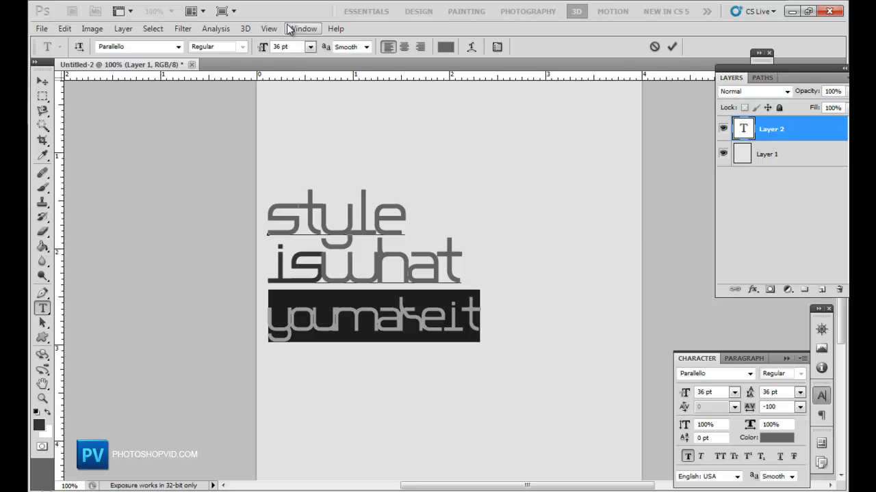
{"action": "left_click", "coordinate": [687, 458]}
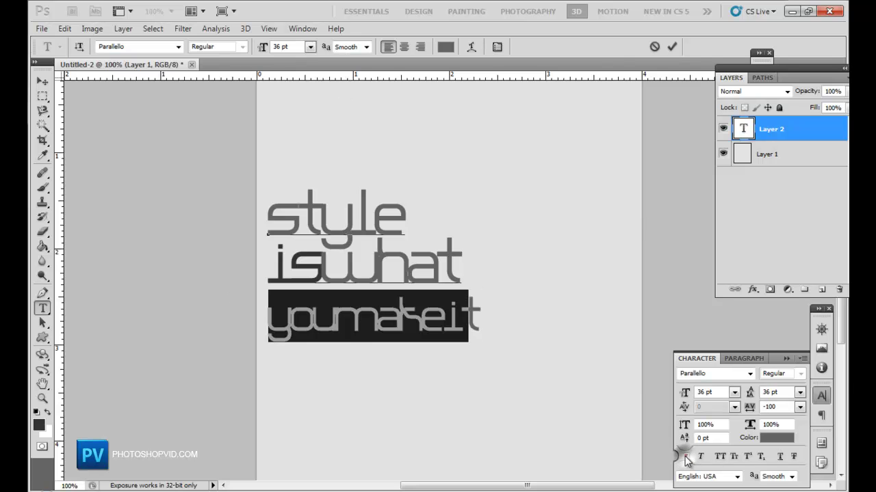
{"action": "left_click", "coordinate": [368, 293]}
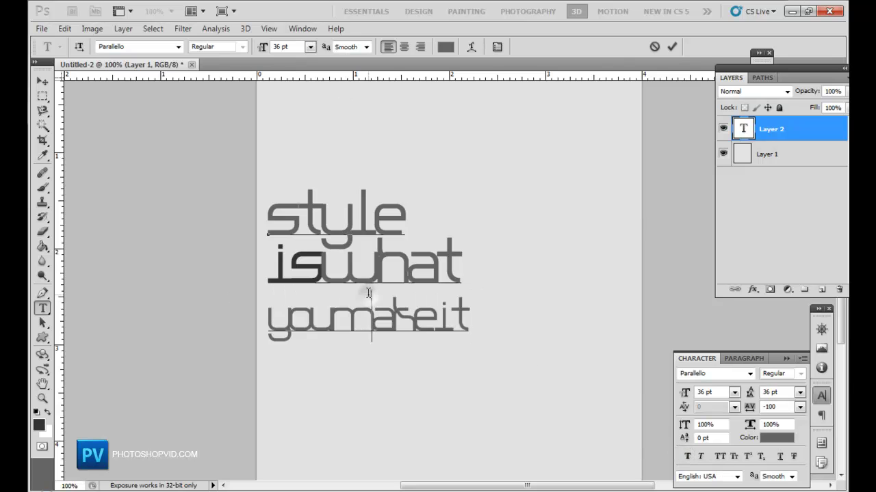
- Enlarge 'youmakeit' to 48 pt, remove its trailing period, and select the whole line
{"action": "double_click", "coordinate": [400, 317]}
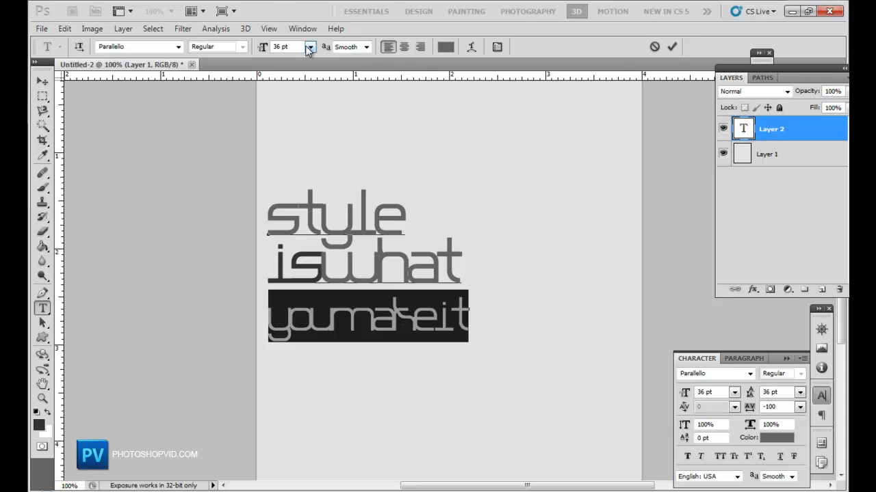
{"action": "left_click", "coordinate": [309, 47]}
{"action": "left_click", "coordinate": [302, 236]}
{"action": "left_click", "coordinate": [383, 305]}
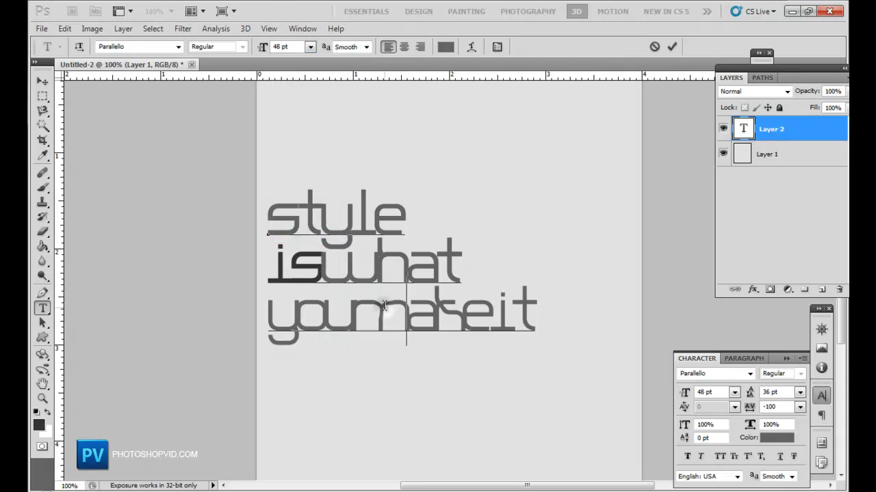
{"action": "left_click", "coordinate": [537, 311]}
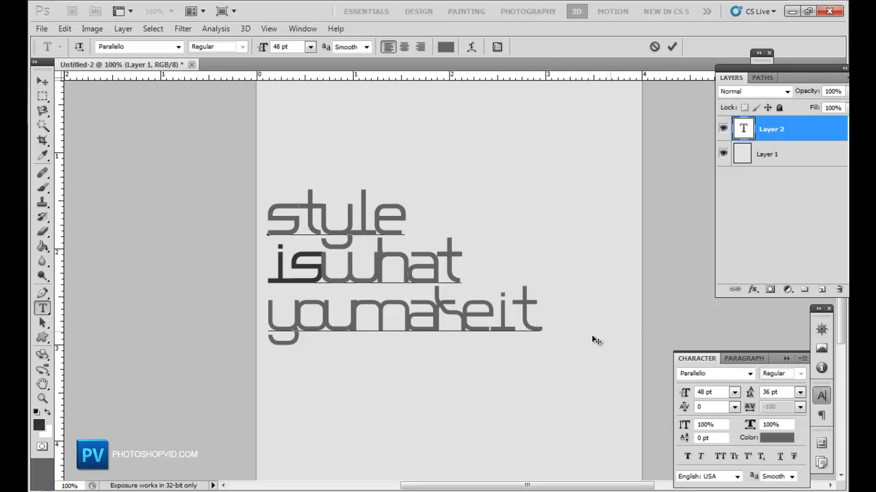
{"action": "key", "text": "ctrl+z"}
{"action": "left_click", "coordinate": [532, 312]}
{"action": "left_click_drag", "start_coordinate": [531, 311], "coordinate": [259, 305]}
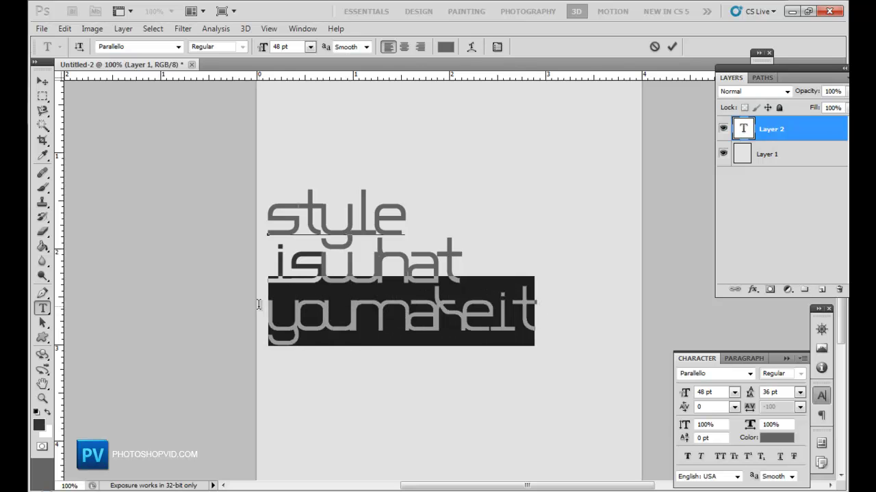
- Color the 'youmakeit' line vivid blue #1a3aff
{"action": "left_click", "coordinate": [39, 425]}
{"action": "mouse_move", "coordinate": [288, 308]}
{"action": "left_mouse_down"}
{"action": "mouse_move", "coordinate": [206, 293]}
{"action": "mouse_move", "coordinate": [204, 241]}
{"action": "left_mouse_up"}
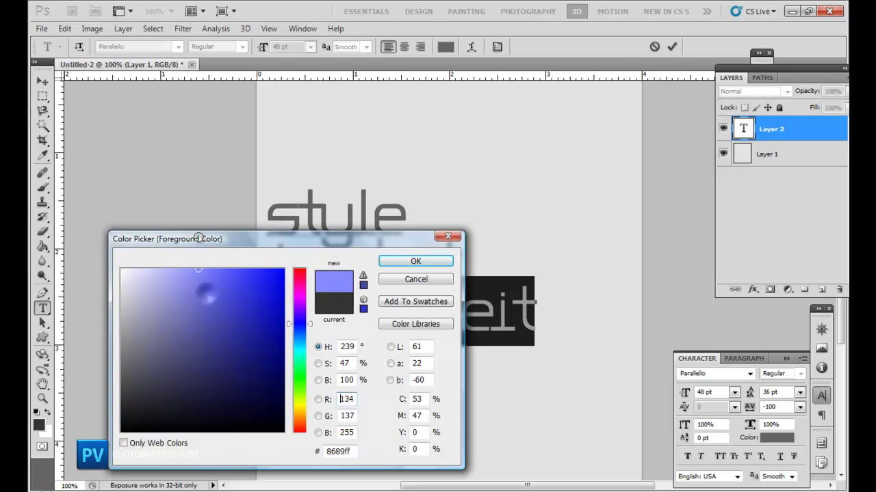
{"action": "left_click_drag", "start_coordinate": [295, 324], "coordinate": [301, 327]}
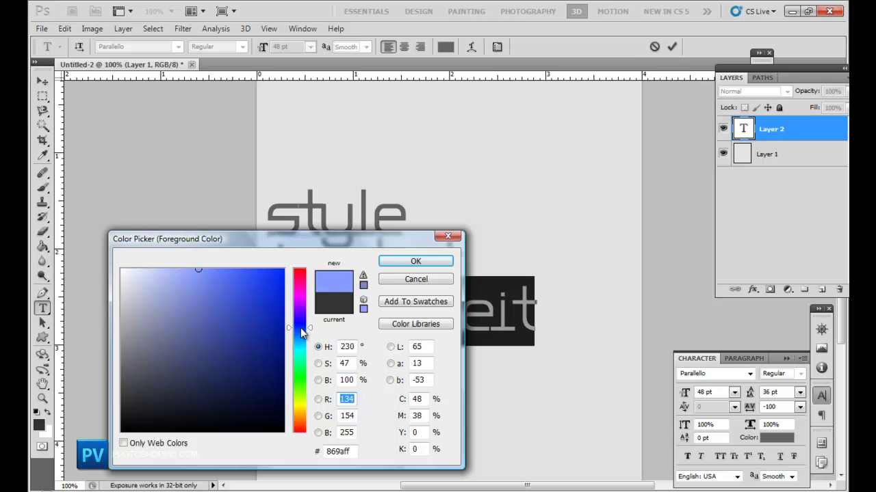
{"action": "mouse_move", "coordinate": [219, 267]}
{"action": "left_mouse_down"}
{"action": "mouse_move", "coordinate": [277, 256]}
{"action": "mouse_move", "coordinate": [262, 237]}
{"action": "left_mouse_up"}
{"action": "left_click", "coordinate": [415, 261]}
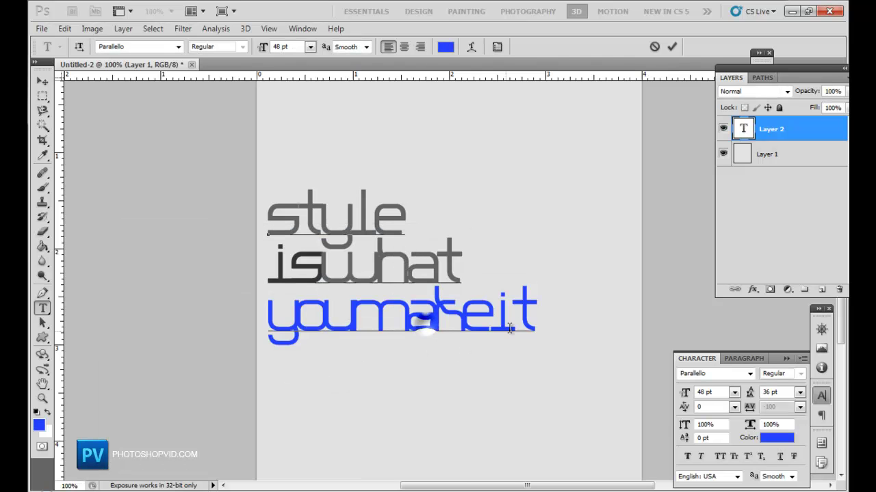
{"action": "left_click", "coordinate": [539, 315]}
- Move the three-line text lower, near the bottom of the canvas
{"action": "left_click", "coordinate": [539, 314]}
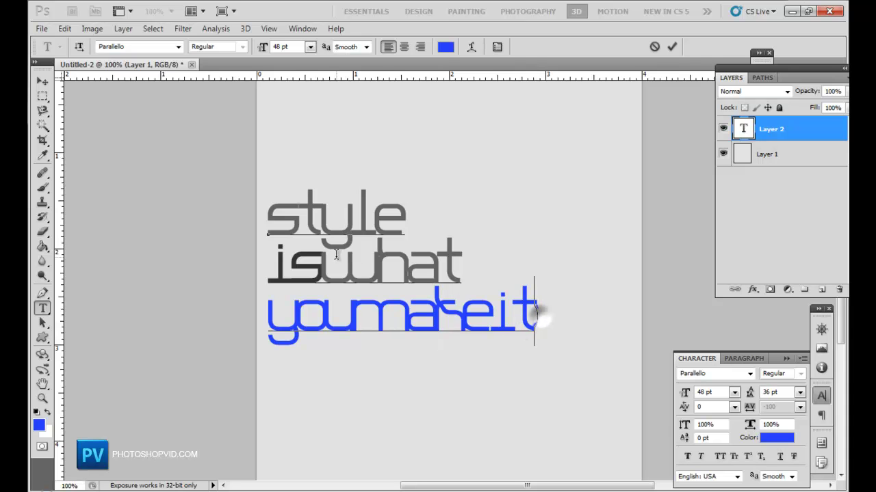
{"action": "scroll", "coordinate": [493, 301], "scroll_direction": "down", "scroll_amount": 5}
{"action": "left_click", "coordinate": [483, 281]}
{"action": "left_click_drag", "start_coordinate": [482, 330], "coordinate": [487, 417]}
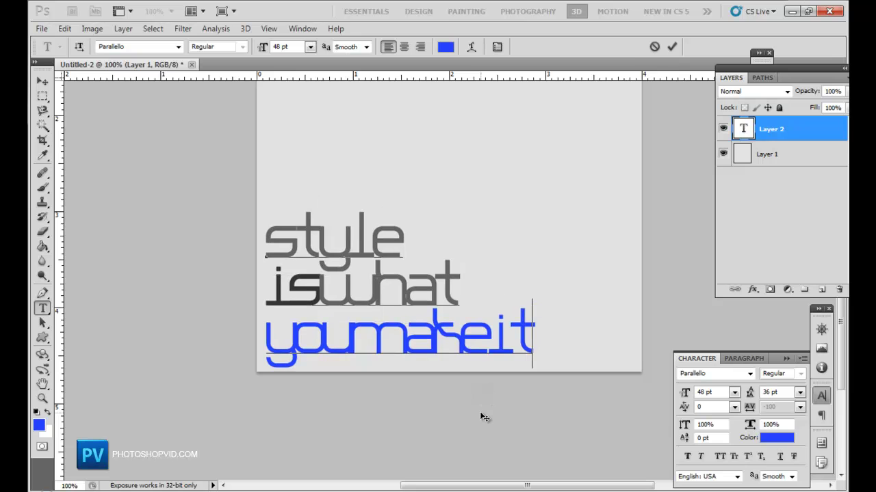
{"action": "triple_click", "coordinate": [390, 283]}
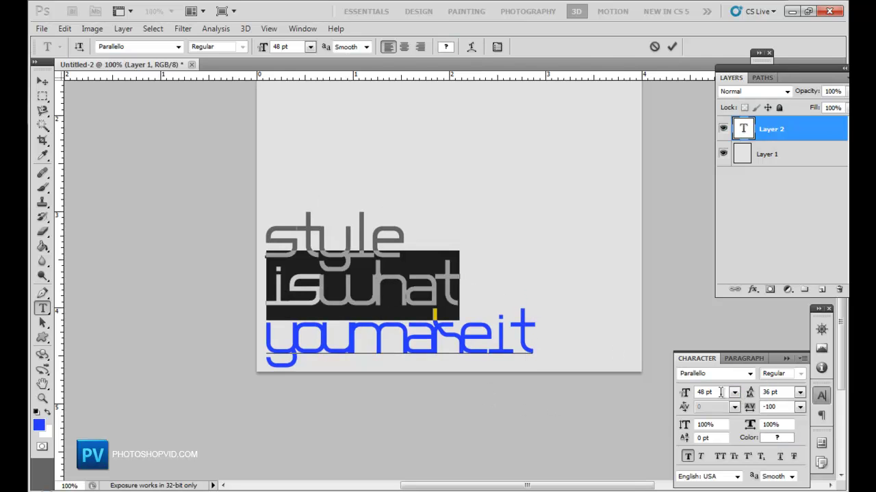
{"action": "left_click", "coordinate": [498, 46]}
{"action": "left_click", "coordinate": [498, 46]}
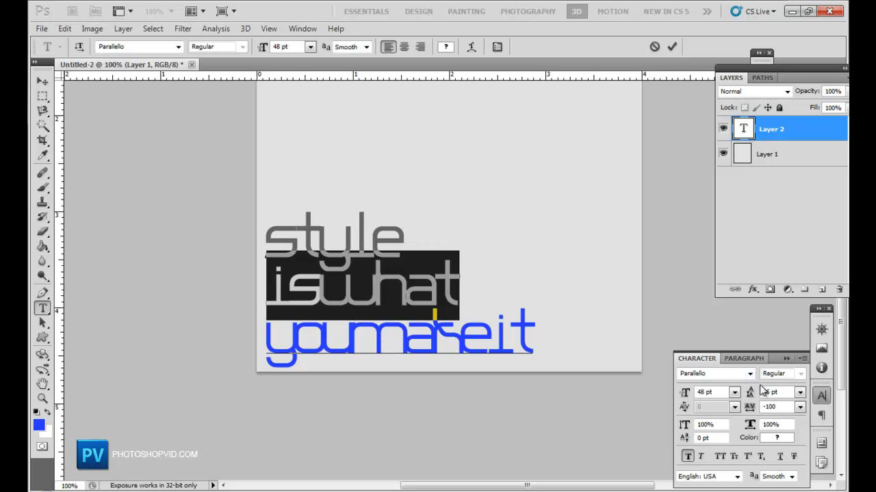
{"action": "left_click", "coordinate": [377, 286]}
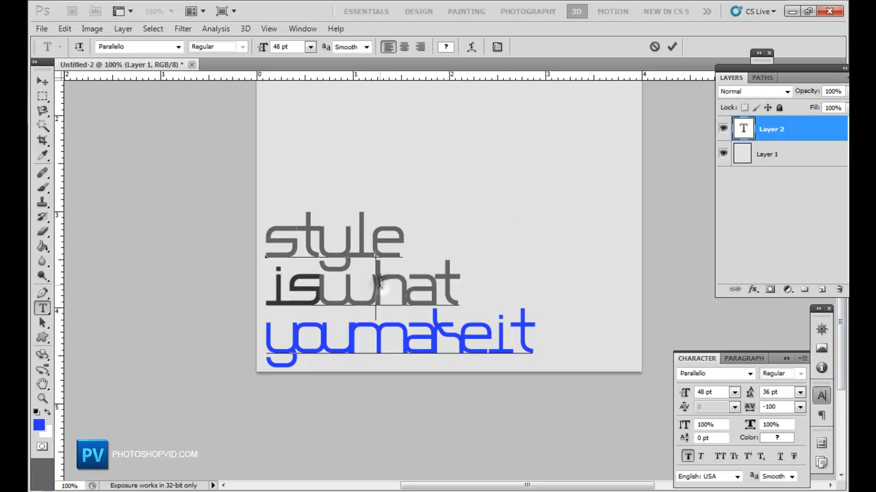
{"action": "scroll", "coordinate": [533, 340], "scroll_direction": "up", "scroll_amount": 2}
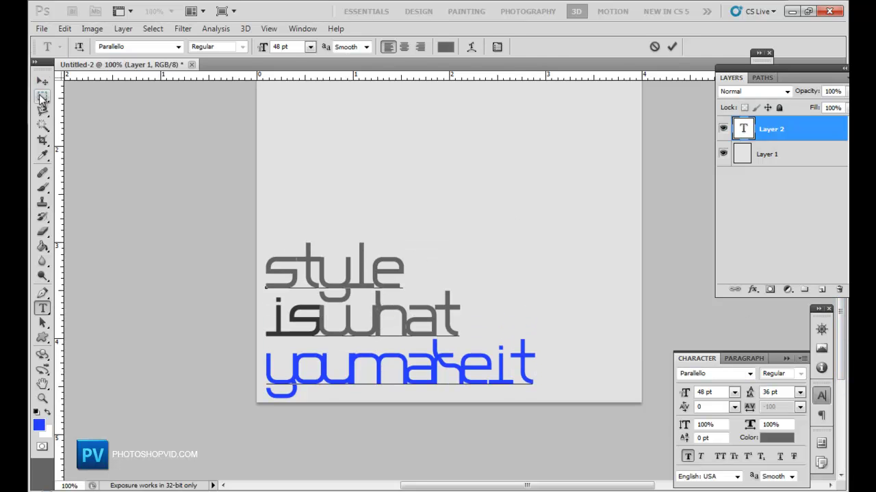
- Draw a rectangular marquee enclosing all three text lines
{"action": "left_click", "coordinate": [42, 96]}
{"action": "left_click_drag", "start_coordinate": [238, 292], "coordinate": [471, 315]}
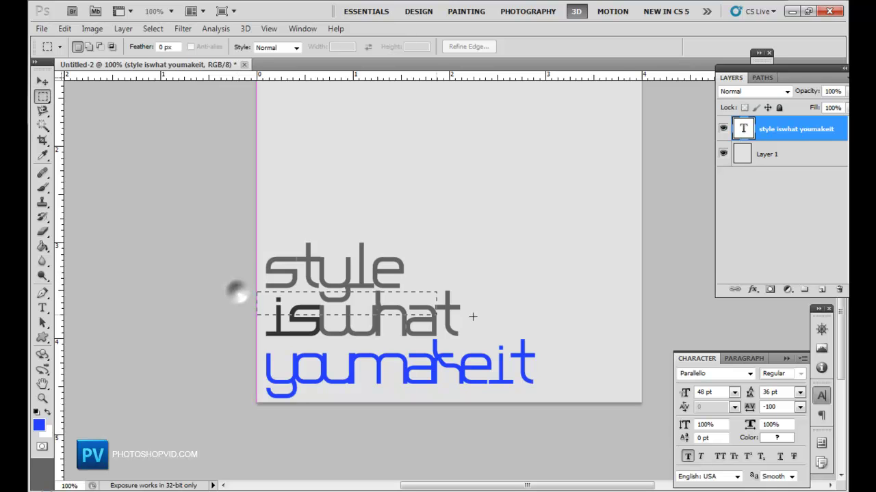
{"action": "left_click", "coordinate": [209, 223]}
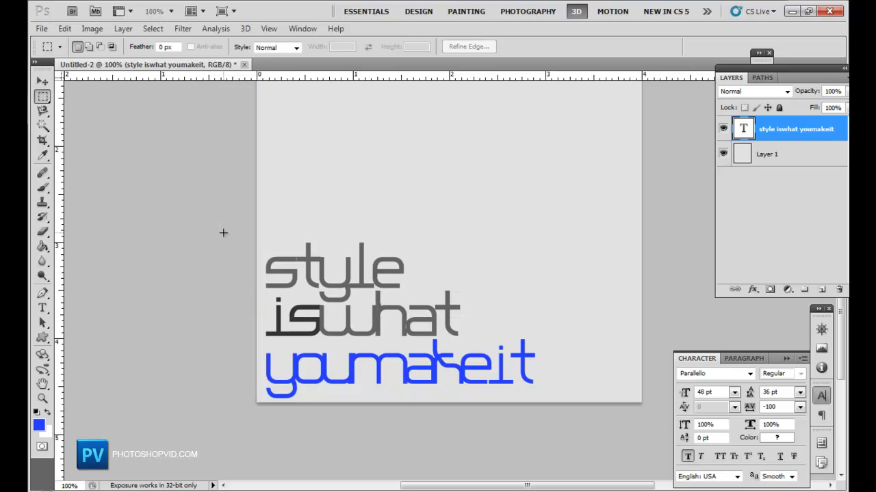
{"action": "left_click_drag", "start_coordinate": [230, 240], "coordinate": [550, 434]}
- Create a new empty Layer 2 and place it beneath the text layer
{"action": "left_click", "coordinate": [821, 289]}
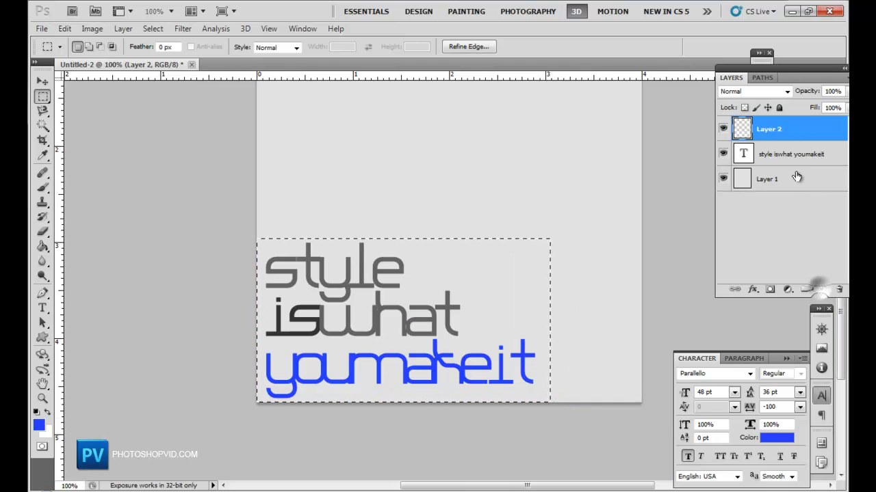
{"action": "left_click_drag", "start_coordinate": [787, 130], "coordinate": [789, 162]}
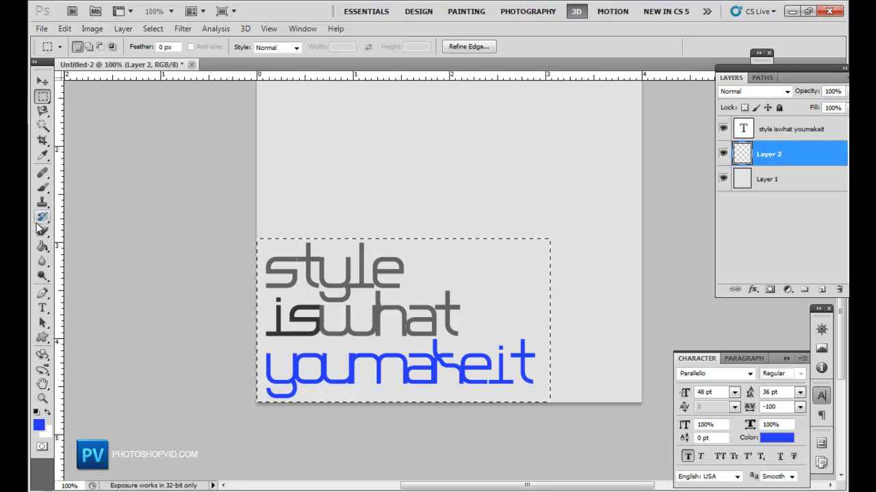
{"action": "left_click", "coordinate": [39, 250]}
- Fill the selected rectangle on Layer 2 with black
{"action": "left_click", "coordinate": [37, 412]}
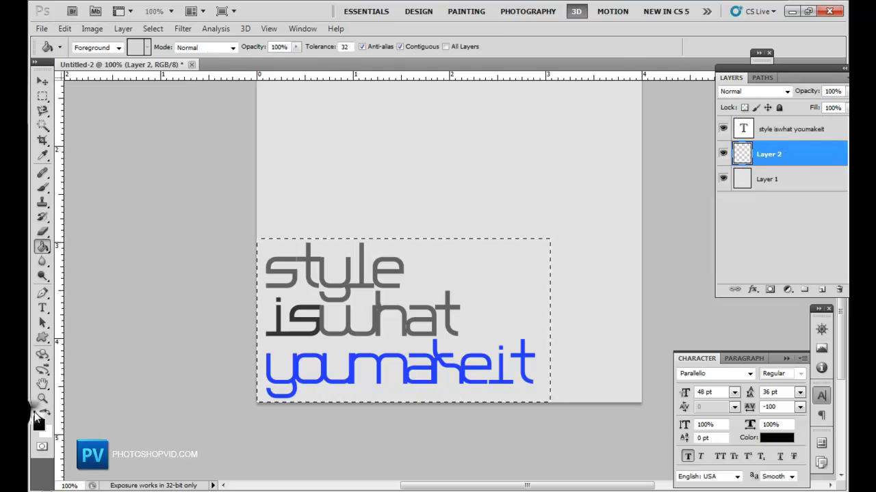
{"action": "left_click", "coordinate": [376, 316]}
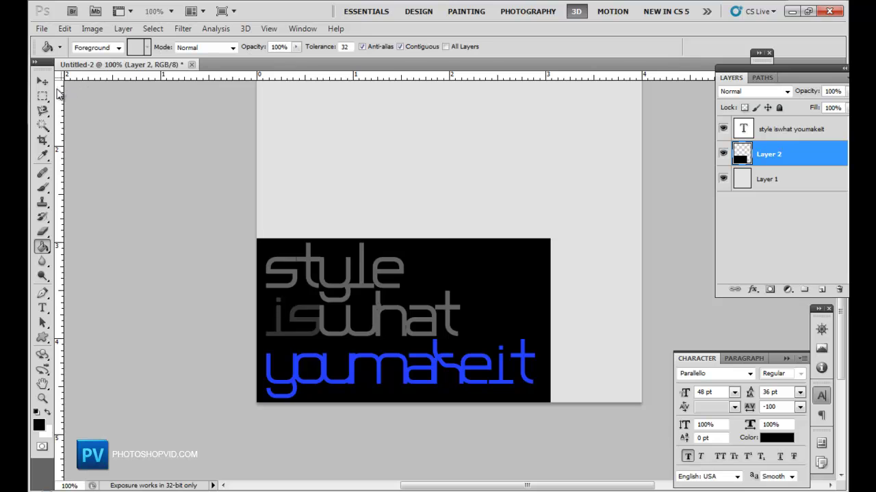
{"action": "left_click", "coordinate": [42, 97]}
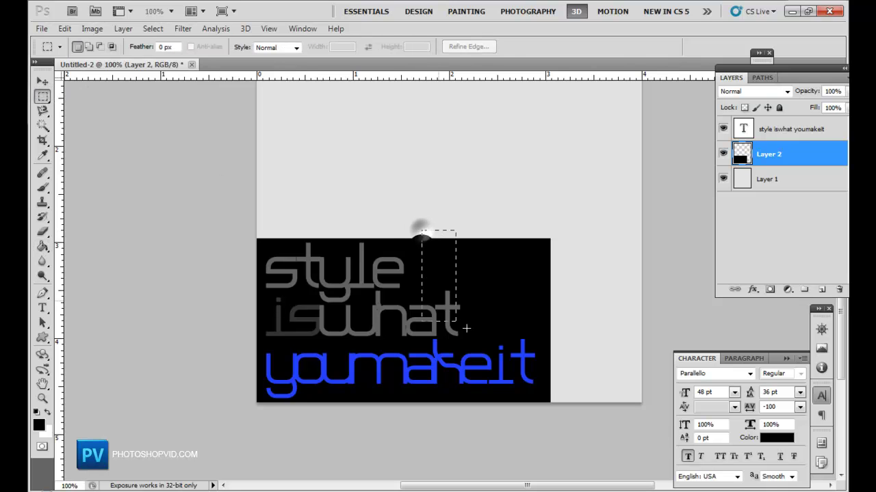
{"action": "left_click_drag", "start_coordinate": [493, 356], "coordinate": [411, 228]}
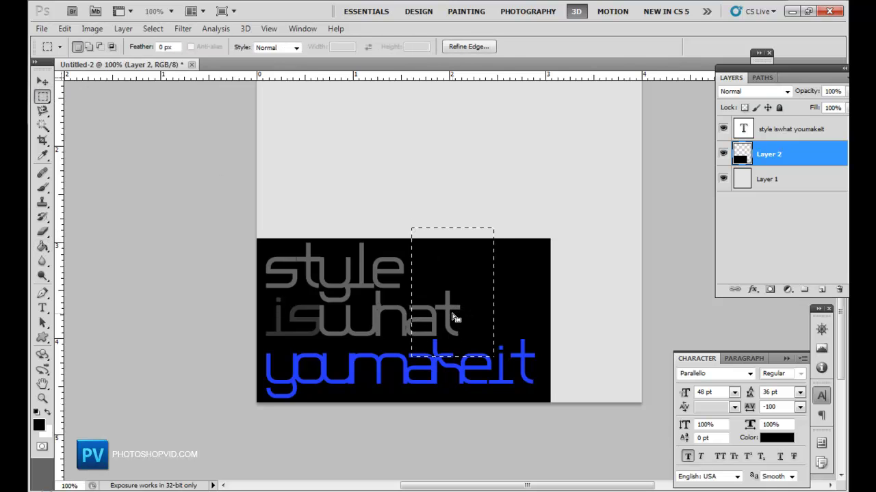
{"action": "key", "text": "Delete"}
{"action": "key", "text": "ctrl+z"}
- Trim the black beyond 'style', 'iswhat' and 'youmakeit' into steps, then deselect
{"action": "left_click_drag", "start_coordinate": [452, 316], "coordinate": [516, 245]}
{"action": "key", "text": "Delete"}
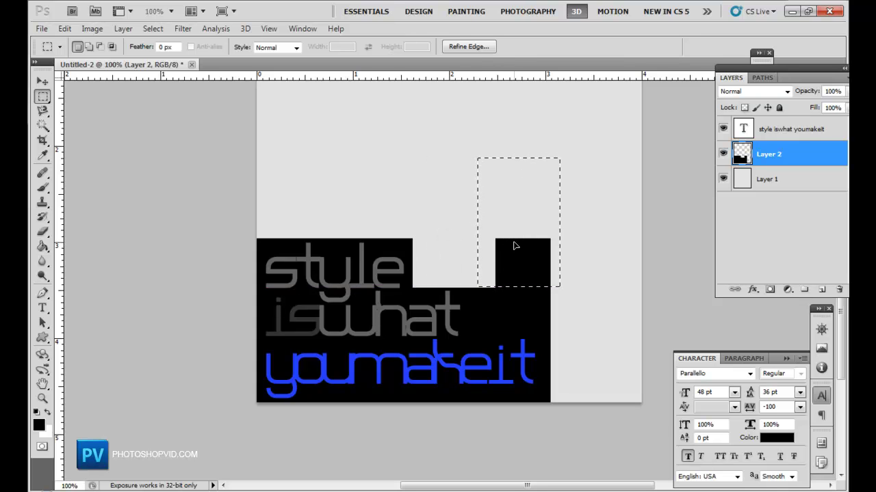
{"action": "key", "text": "Delete"}
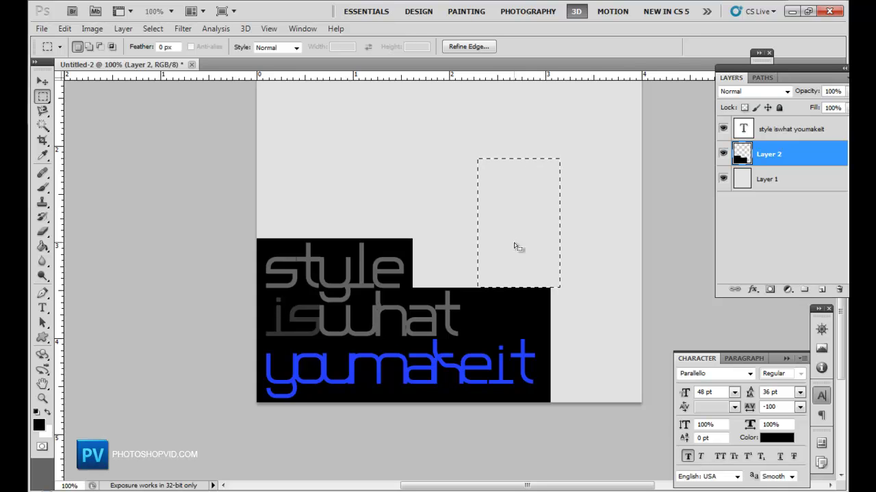
{"action": "key", "text": "ctrl+d"}
{"action": "left_click_drag", "start_coordinate": [464, 280], "coordinate": [578, 340]}
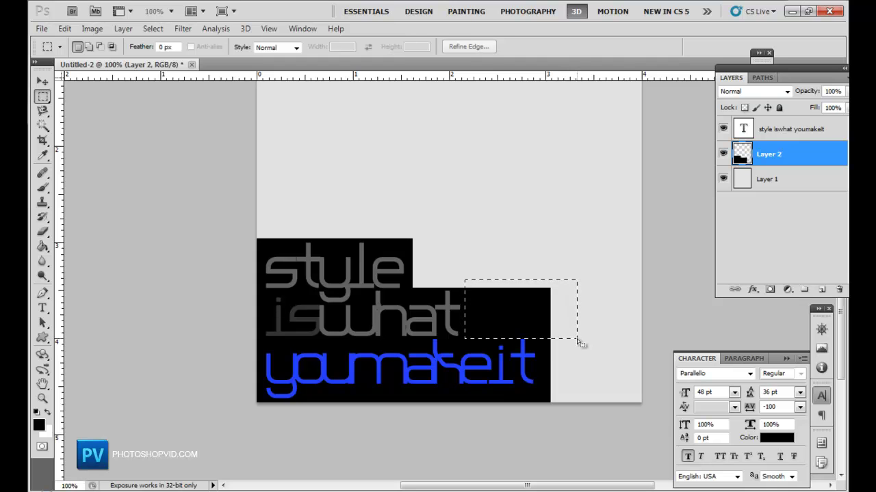
{"action": "key", "text": "Delete"}
{"action": "left_click_drag", "start_coordinate": [535, 307], "coordinate": [593, 326]}
{"action": "key", "text": "Delete"}
{"action": "key", "text": "Delete"}
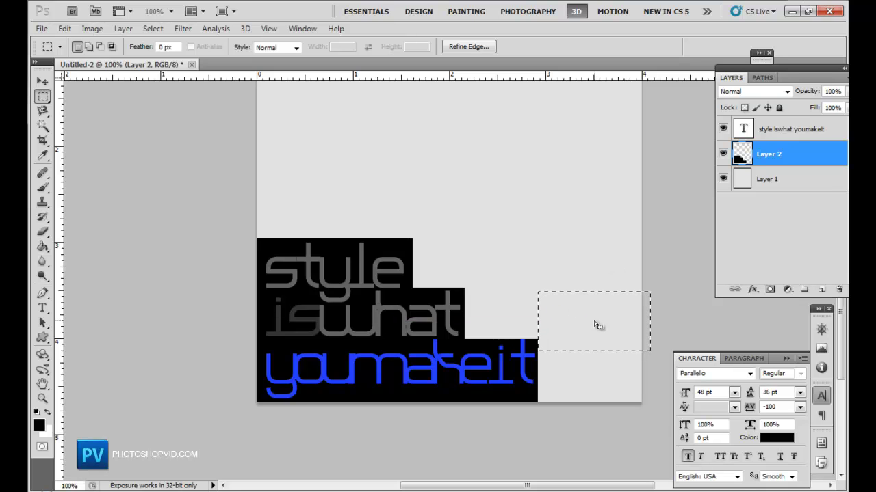
{"action": "left_click", "coordinate": [594, 321]}
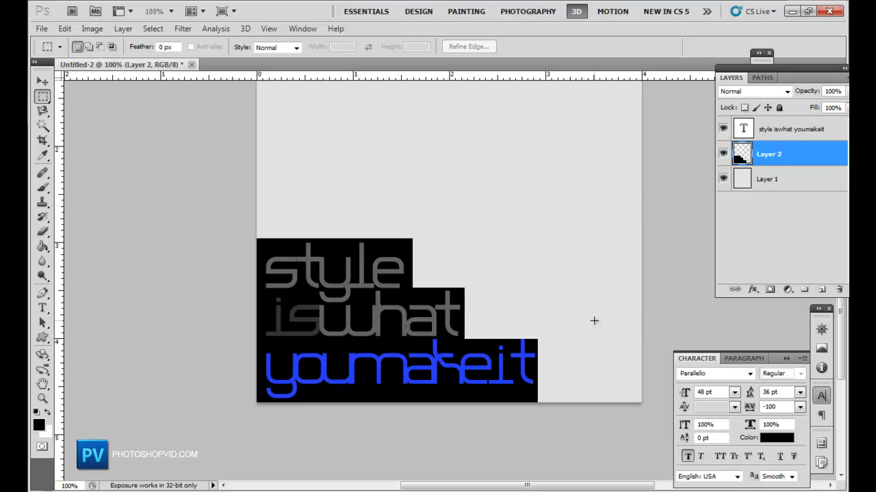
- Set Layer 2's blend mode to Overlay so the black steps become soft grey
{"action": "left_click", "coordinate": [780, 91]}
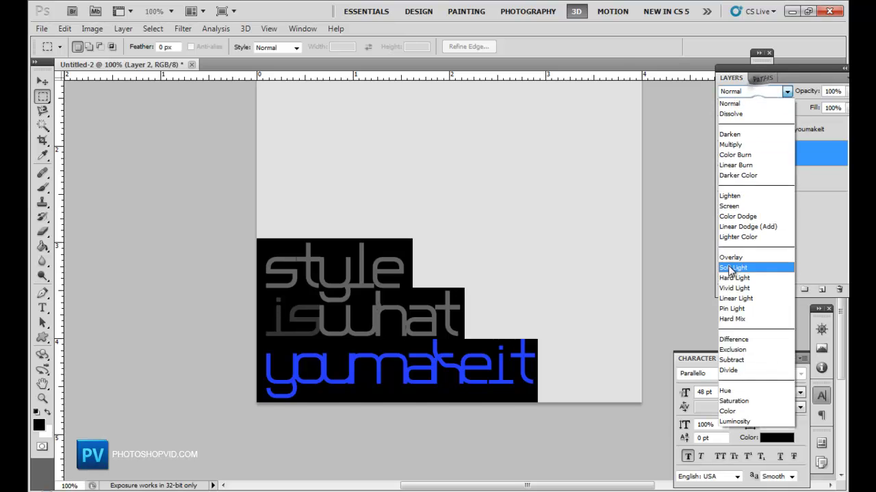
{"action": "left_click", "coordinate": [731, 263]}
{"action": "key", "text": "Up"}
{"action": "key", "text": "Up"}
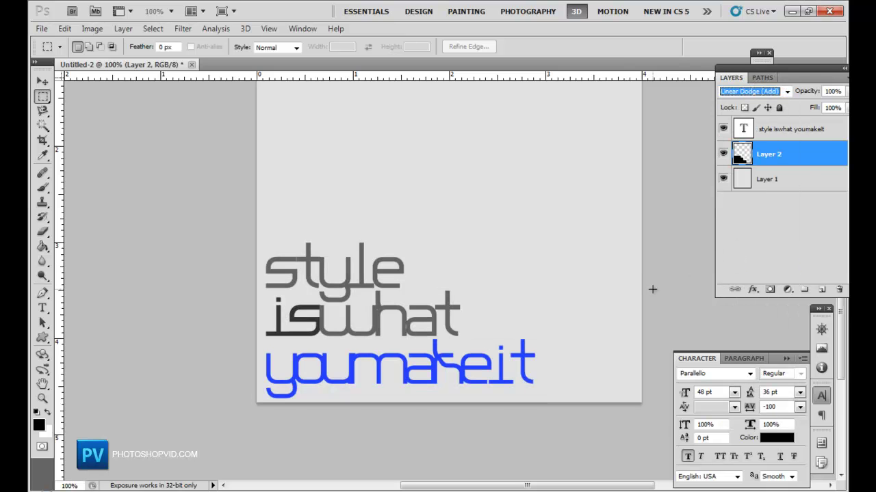
{"action": "key", "text": "Down"}
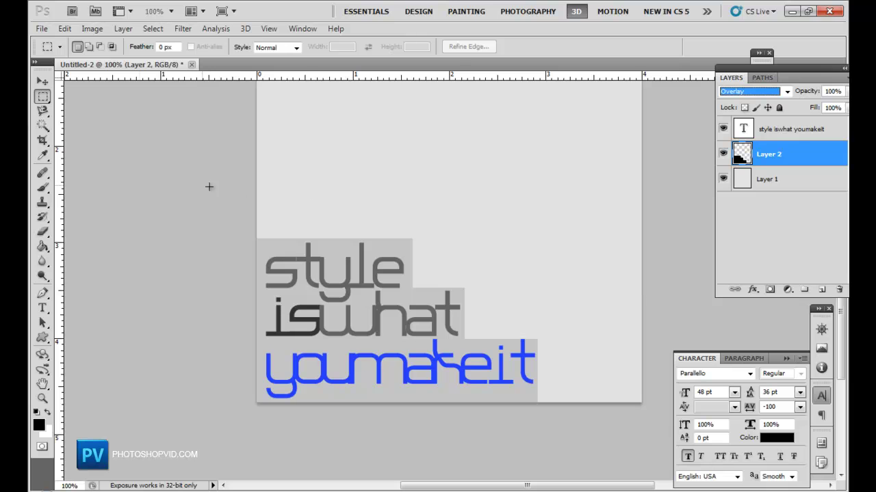
{"action": "key", "text": "v"}
{"action": "left_click", "coordinate": [130, 172]}
{"action": "scroll", "coordinate": [212, 244], "scroll_direction": "up", "scroll_amount": 6}
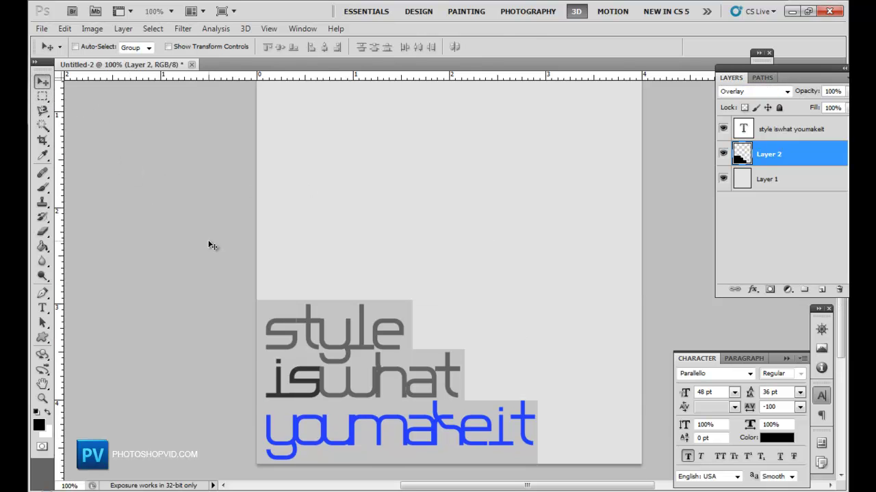
{"action": "scroll", "coordinate": [211, 245], "scroll_direction": "down", "scroll_amount": 3}
{"action": "scroll", "coordinate": [211, 245], "scroll_direction": "up", "scroll_amount": 10}
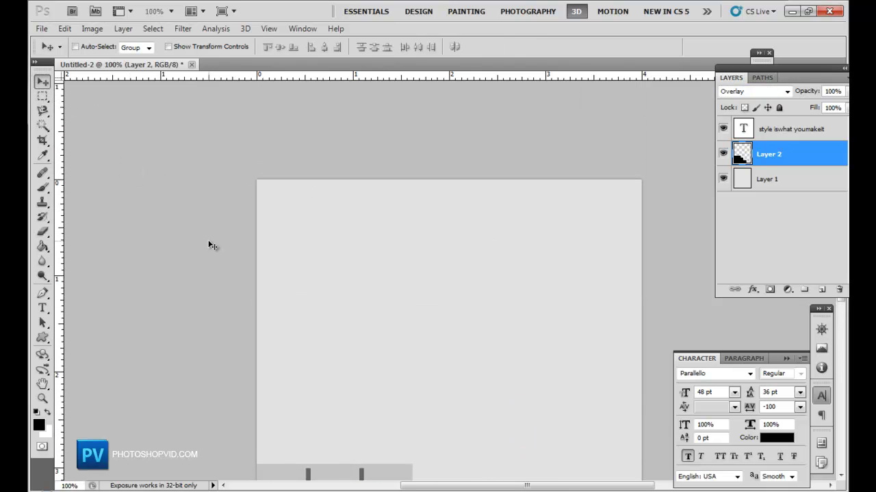
{"action": "scroll", "coordinate": [211, 245], "scroll_direction": "down", "scroll_amount": 4}
{"action": "scroll", "coordinate": [212, 245], "scroll_direction": "down", "scroll_amount": 6}
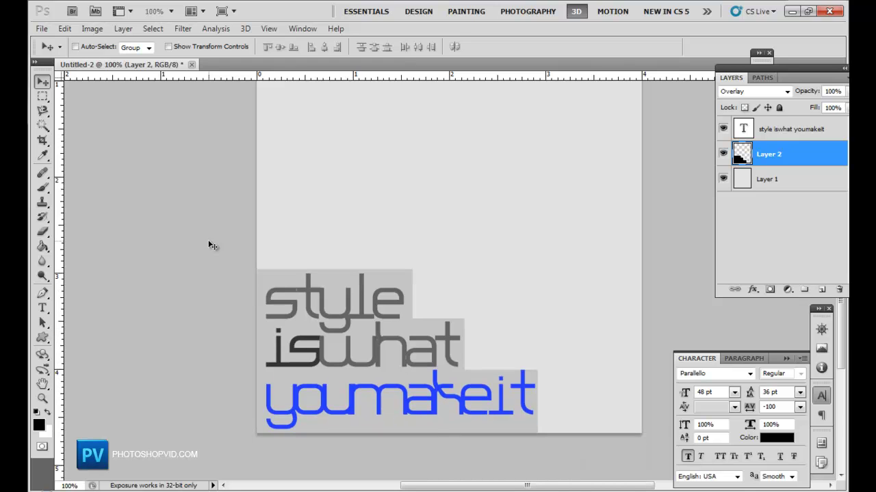